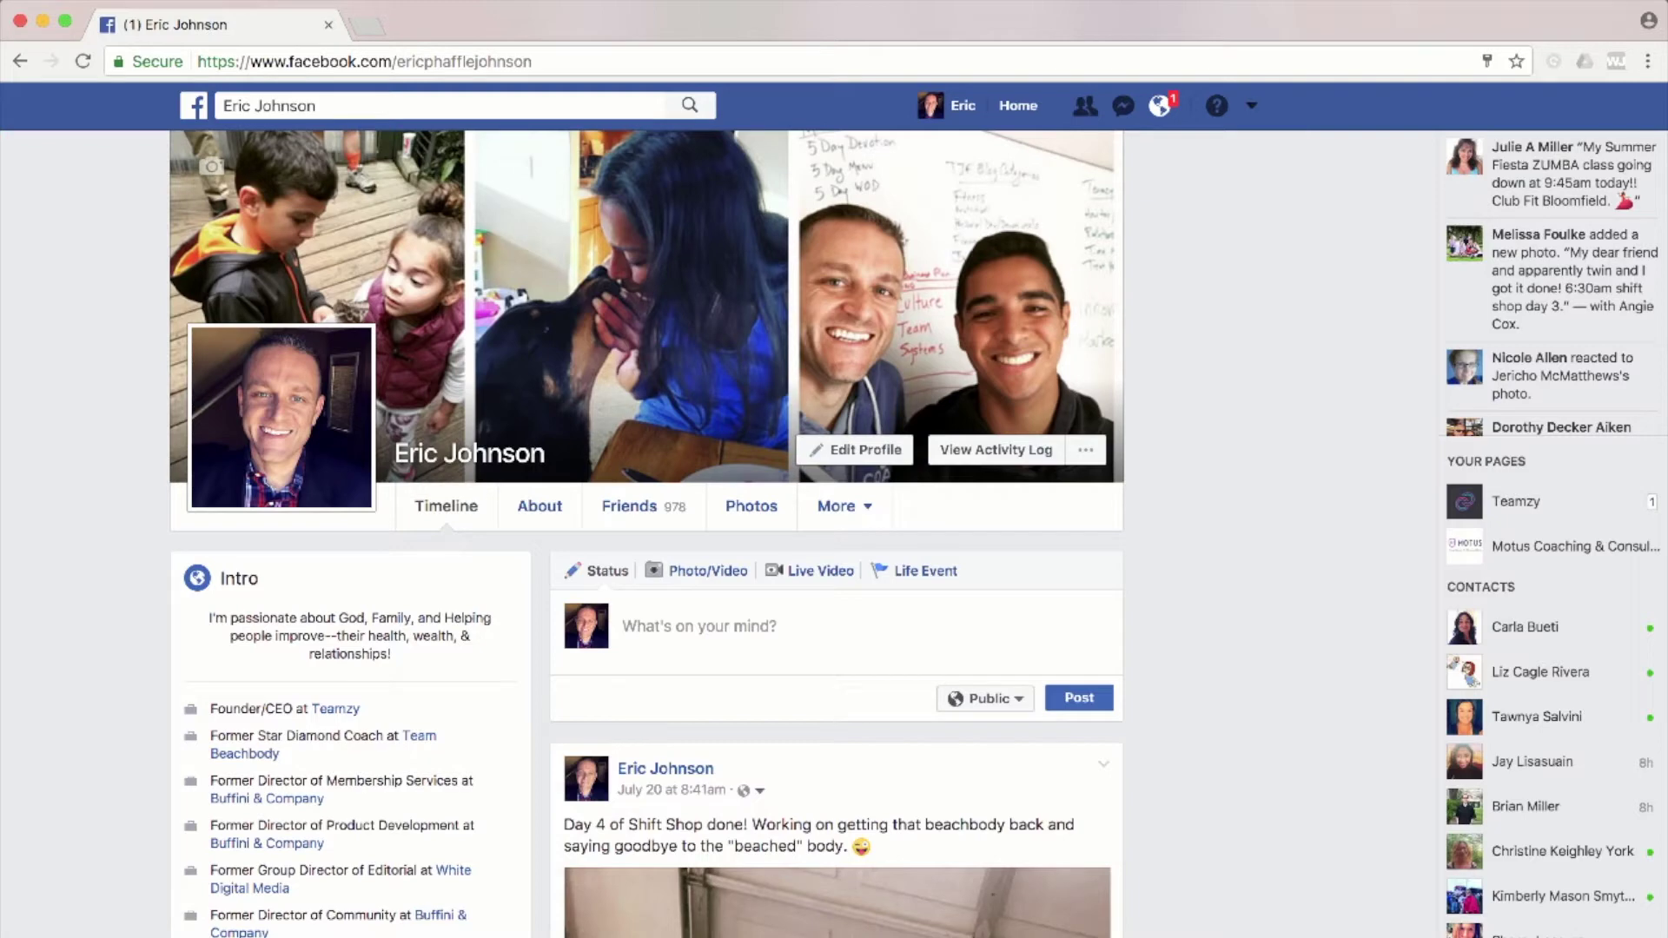
# Go to account Settings and open Facebook's Download Your Information page.
pyautogui.click(1252, 105)
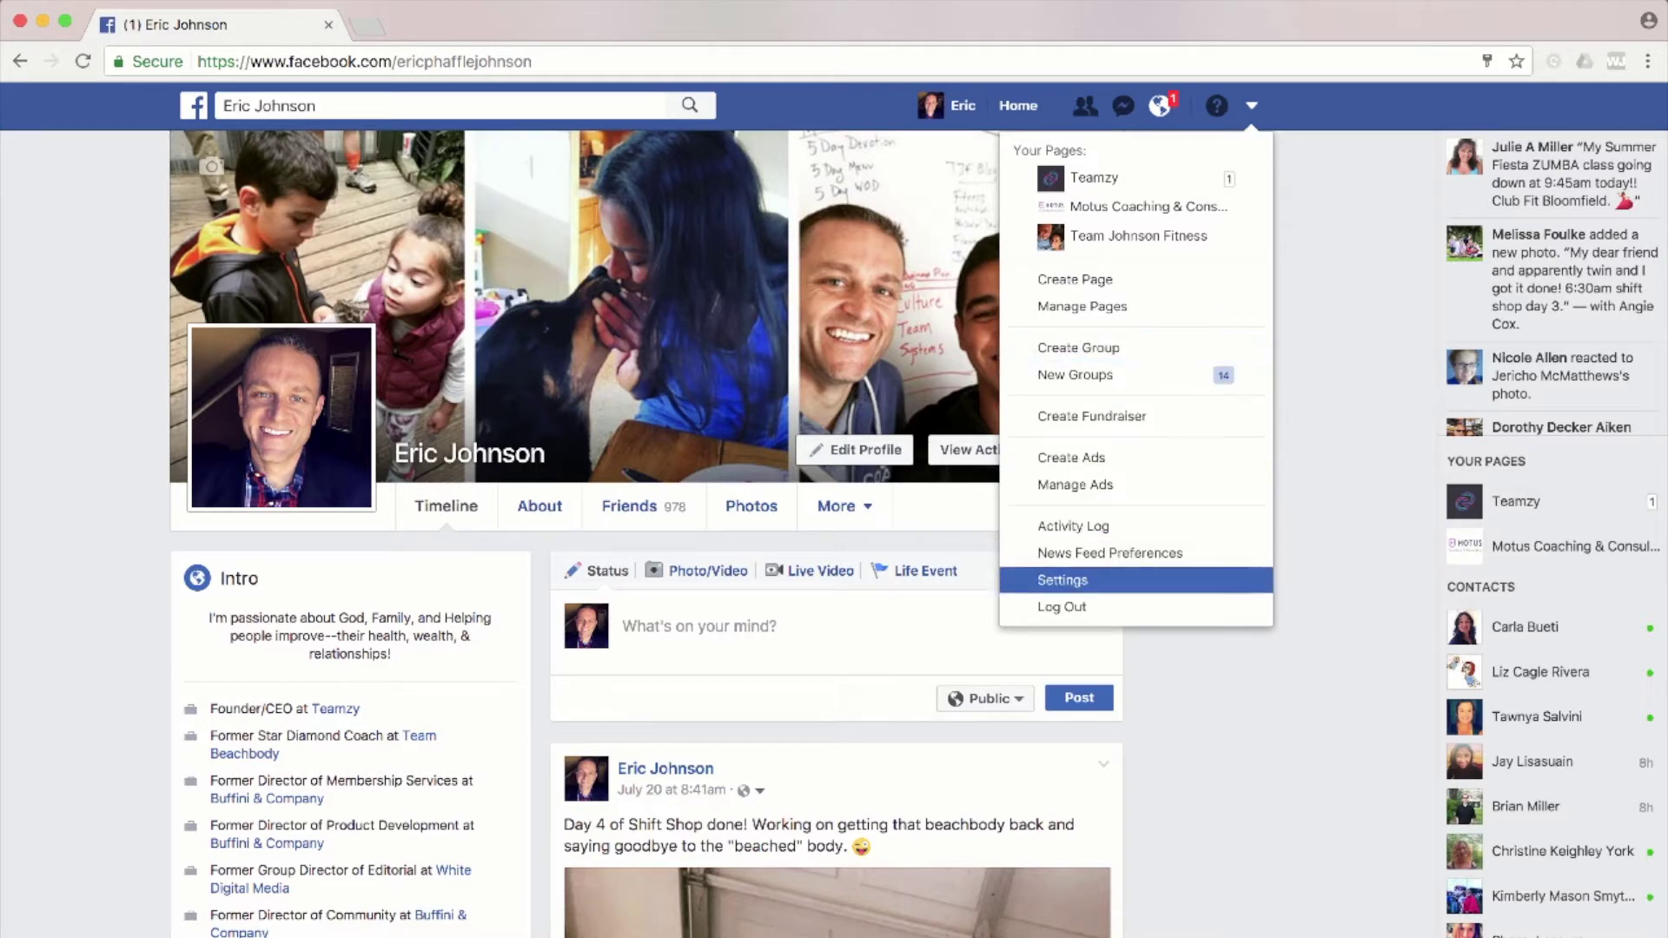
pyautogui.click(1062, 579)
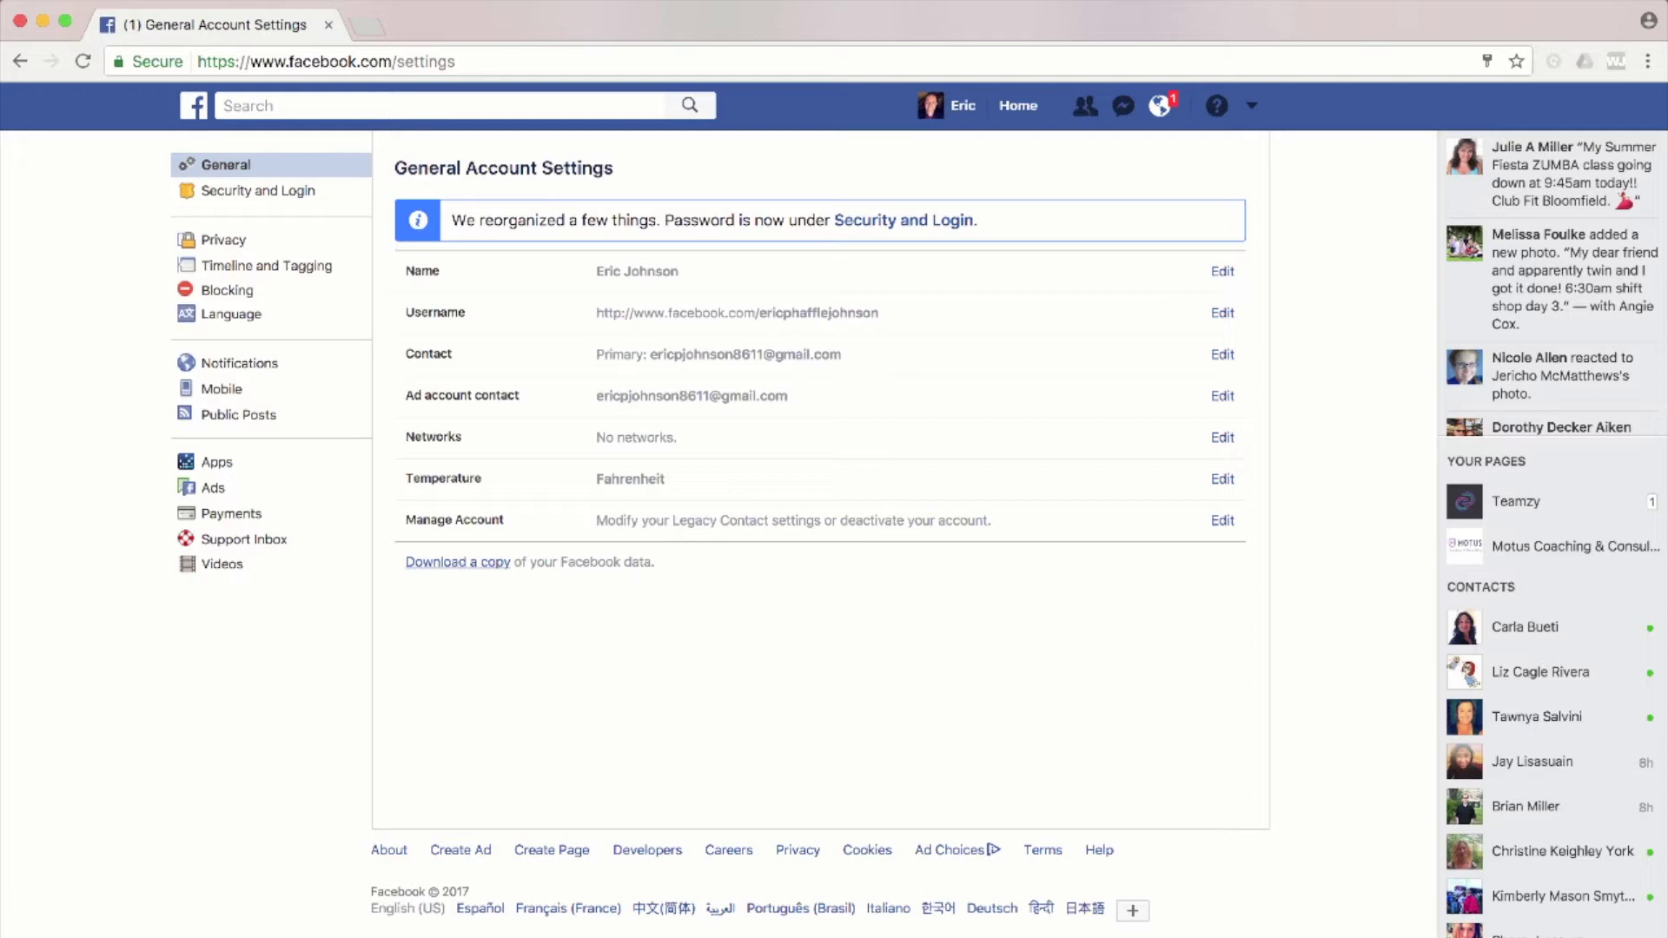
pyautogui.click(458, 562)
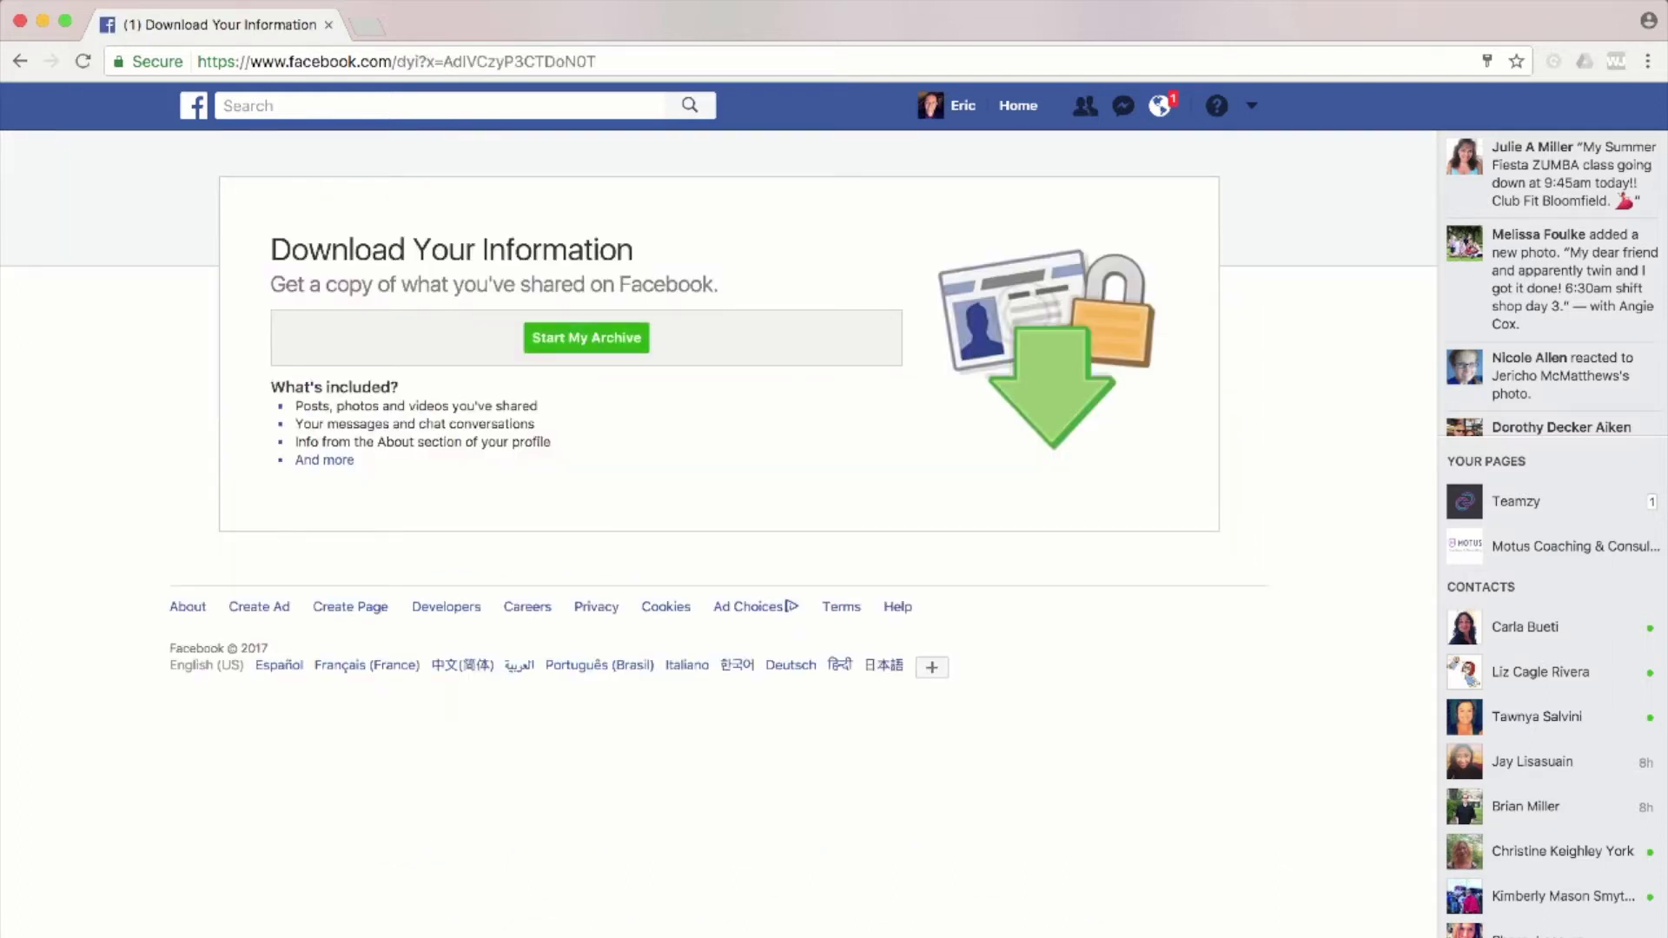
# Request the Facebook personal archive with Start My Archive, confirm it, and dismiss the notice.
pyautogui.click(586, 337)
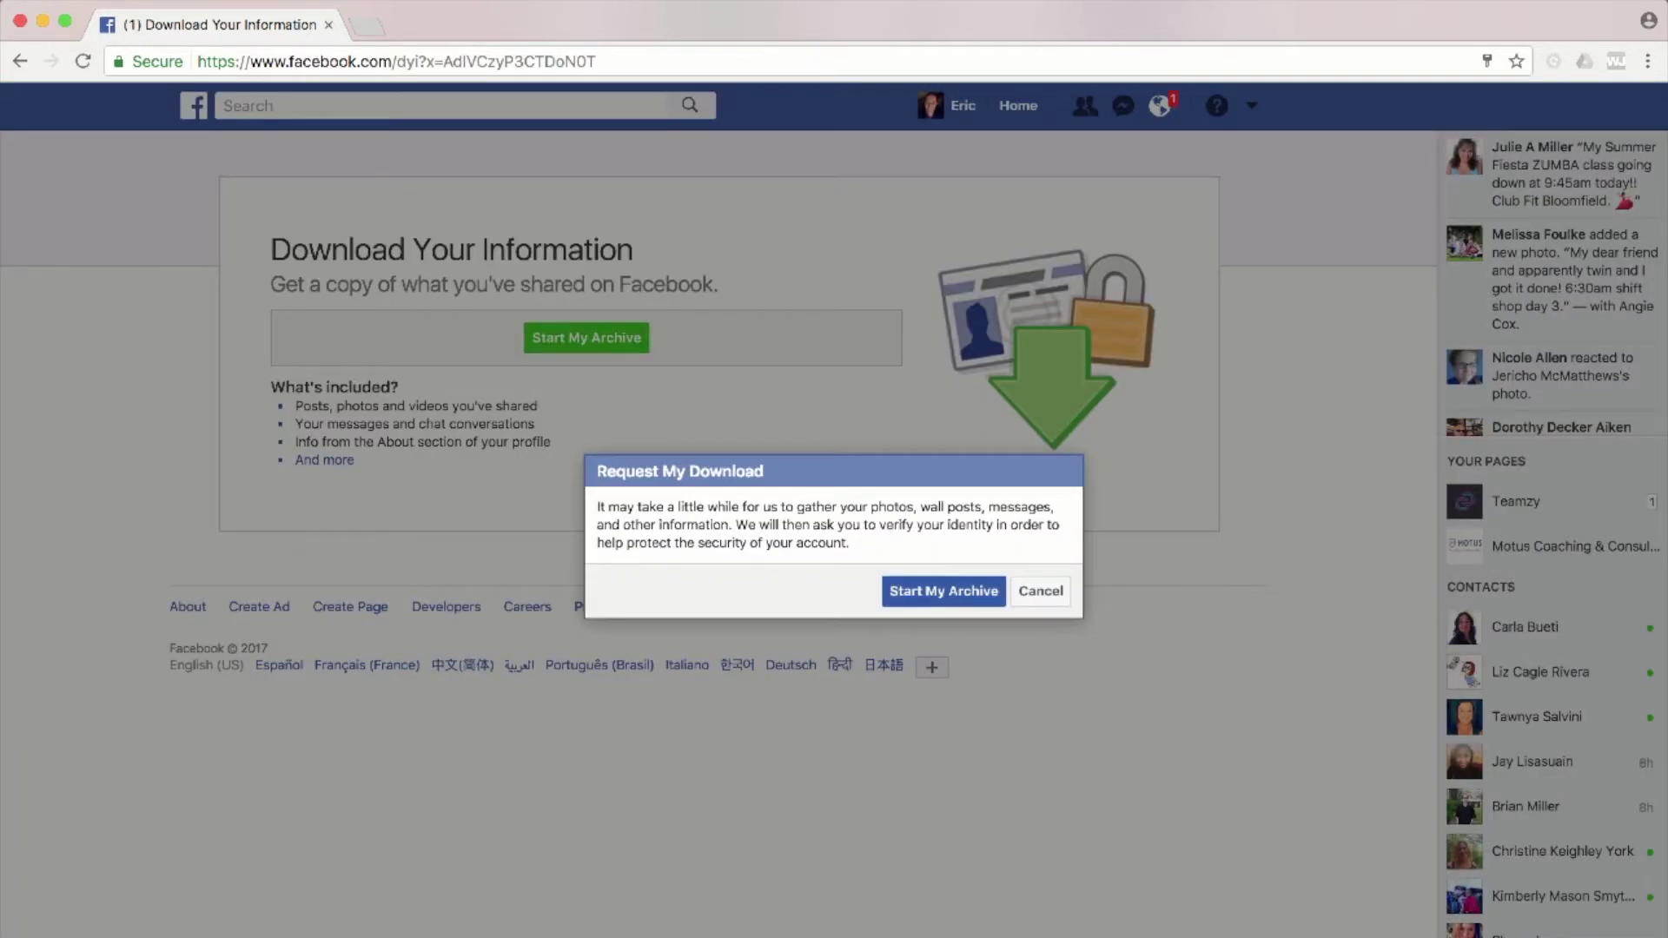
pyautogui.click(943, 591)
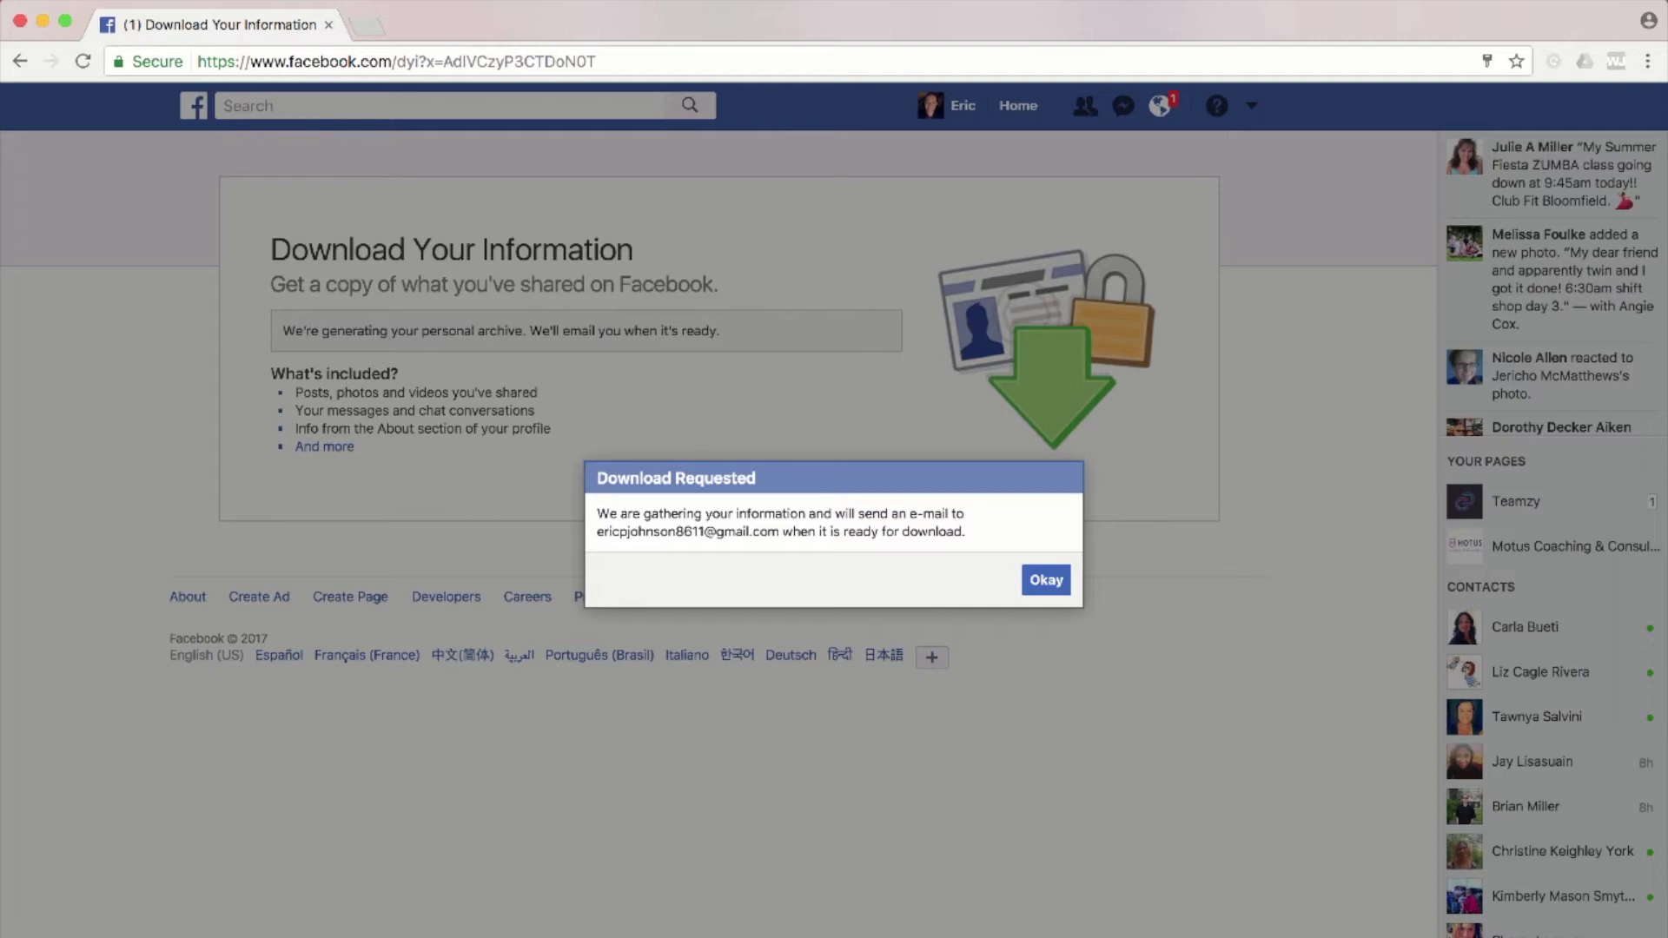
pyautogui.click(1046, 580)
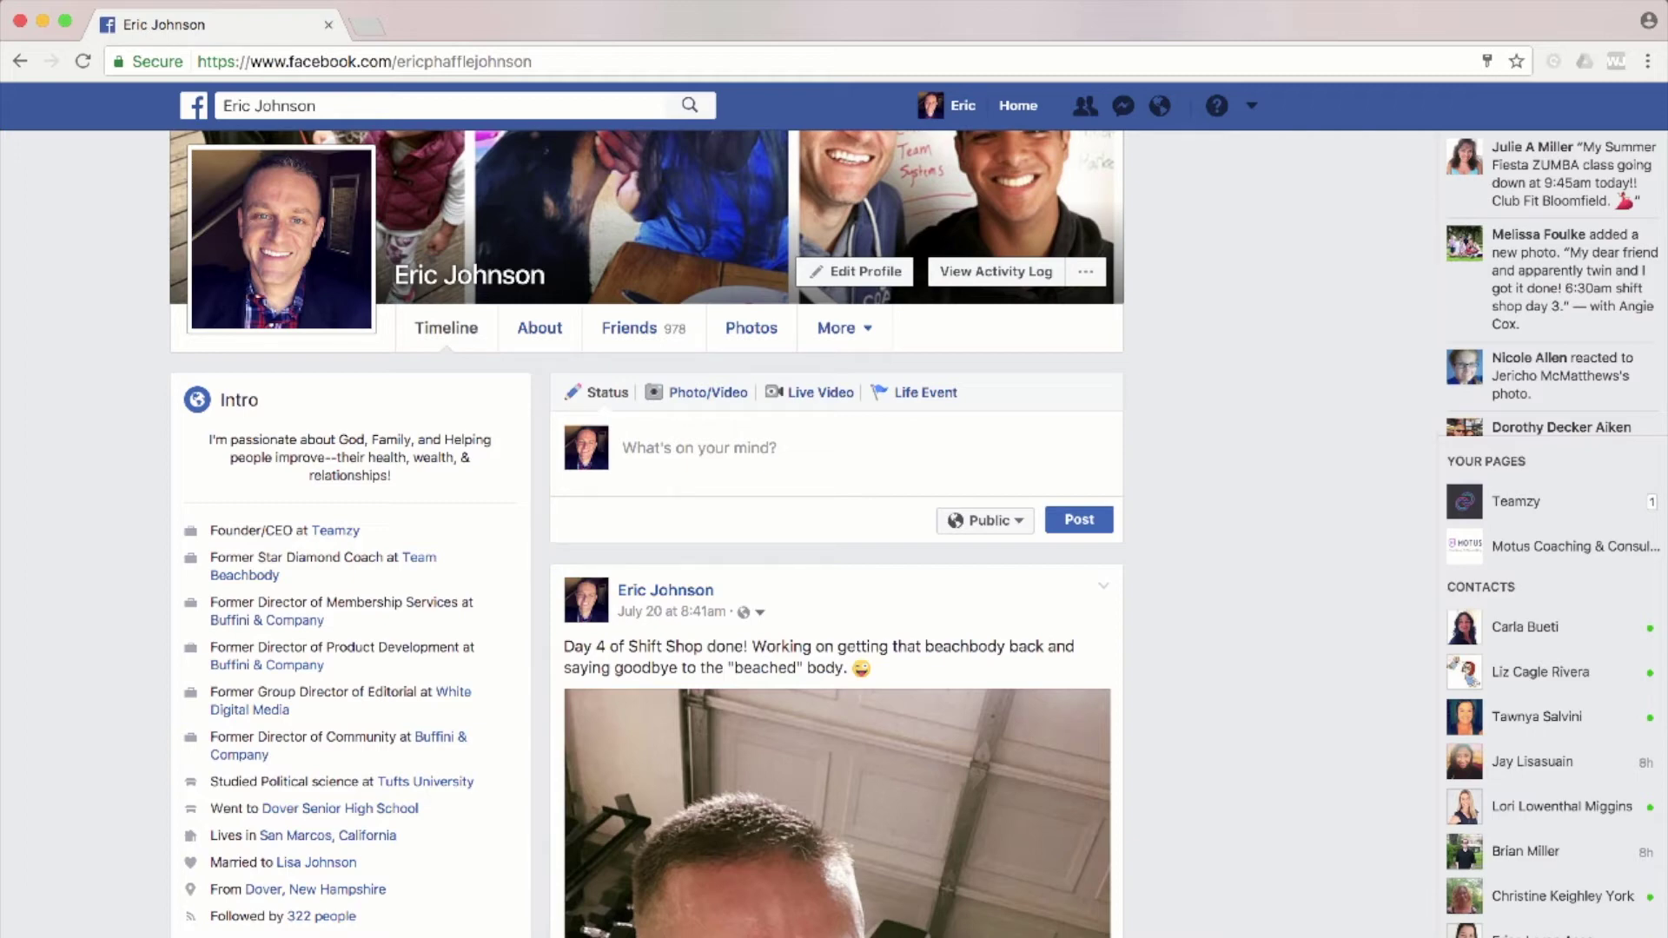
# Download the finished archive from Settings, confirming identity with the account password.
pyautogui.click(1251, 105)
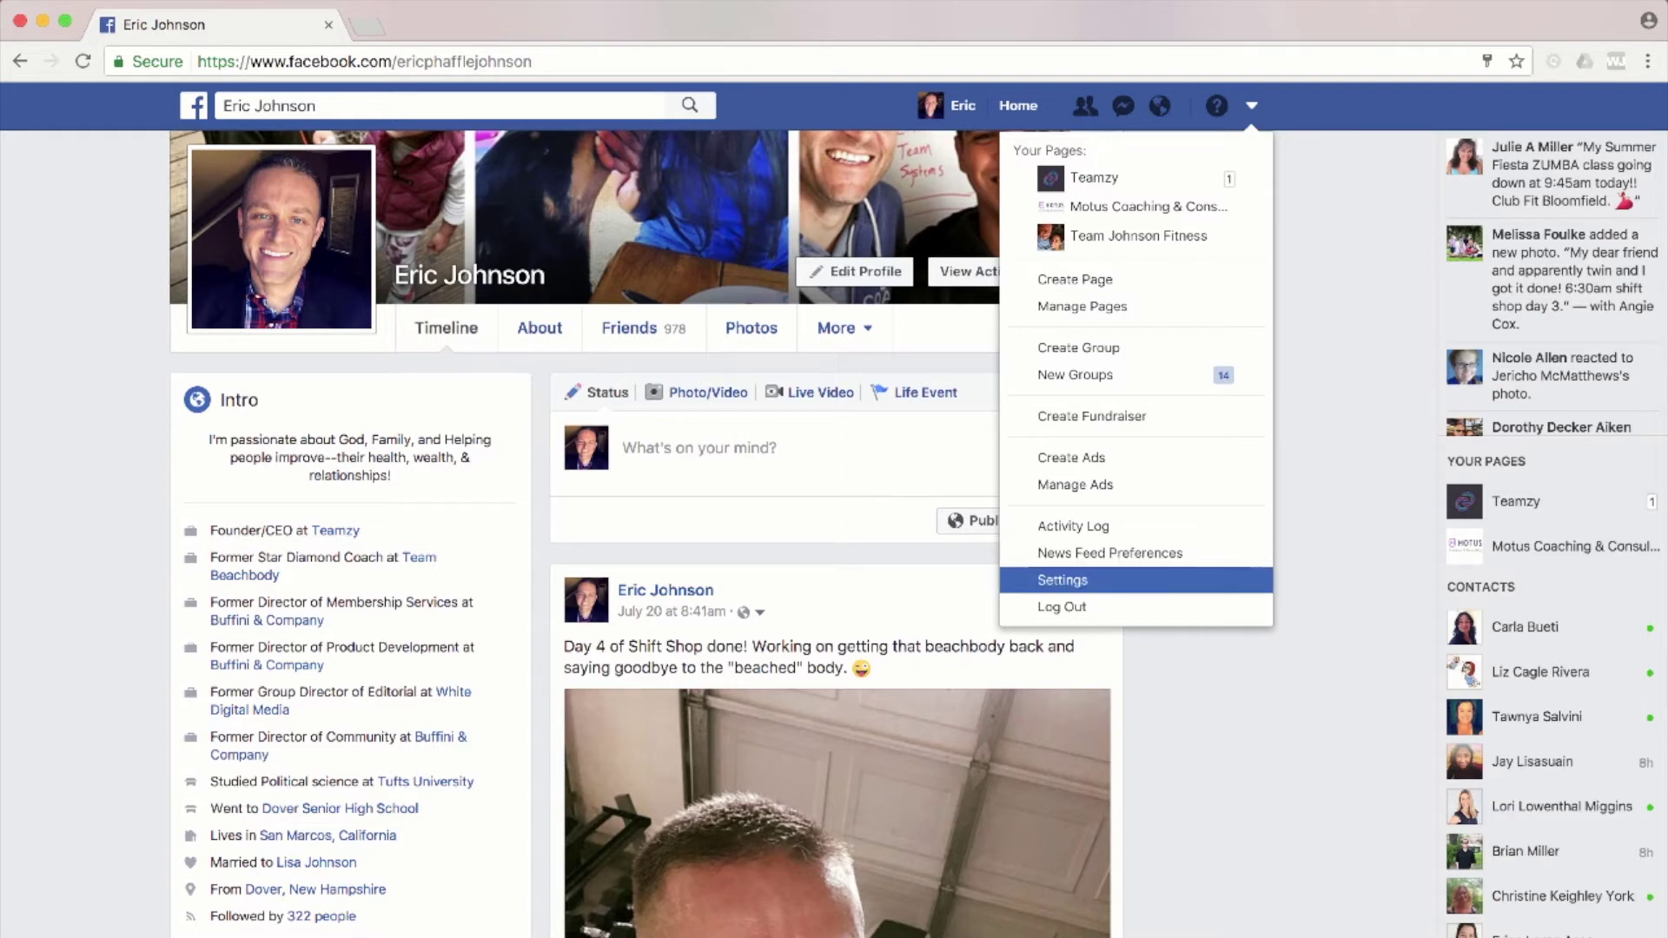
pyautogui.click(1063, 579)
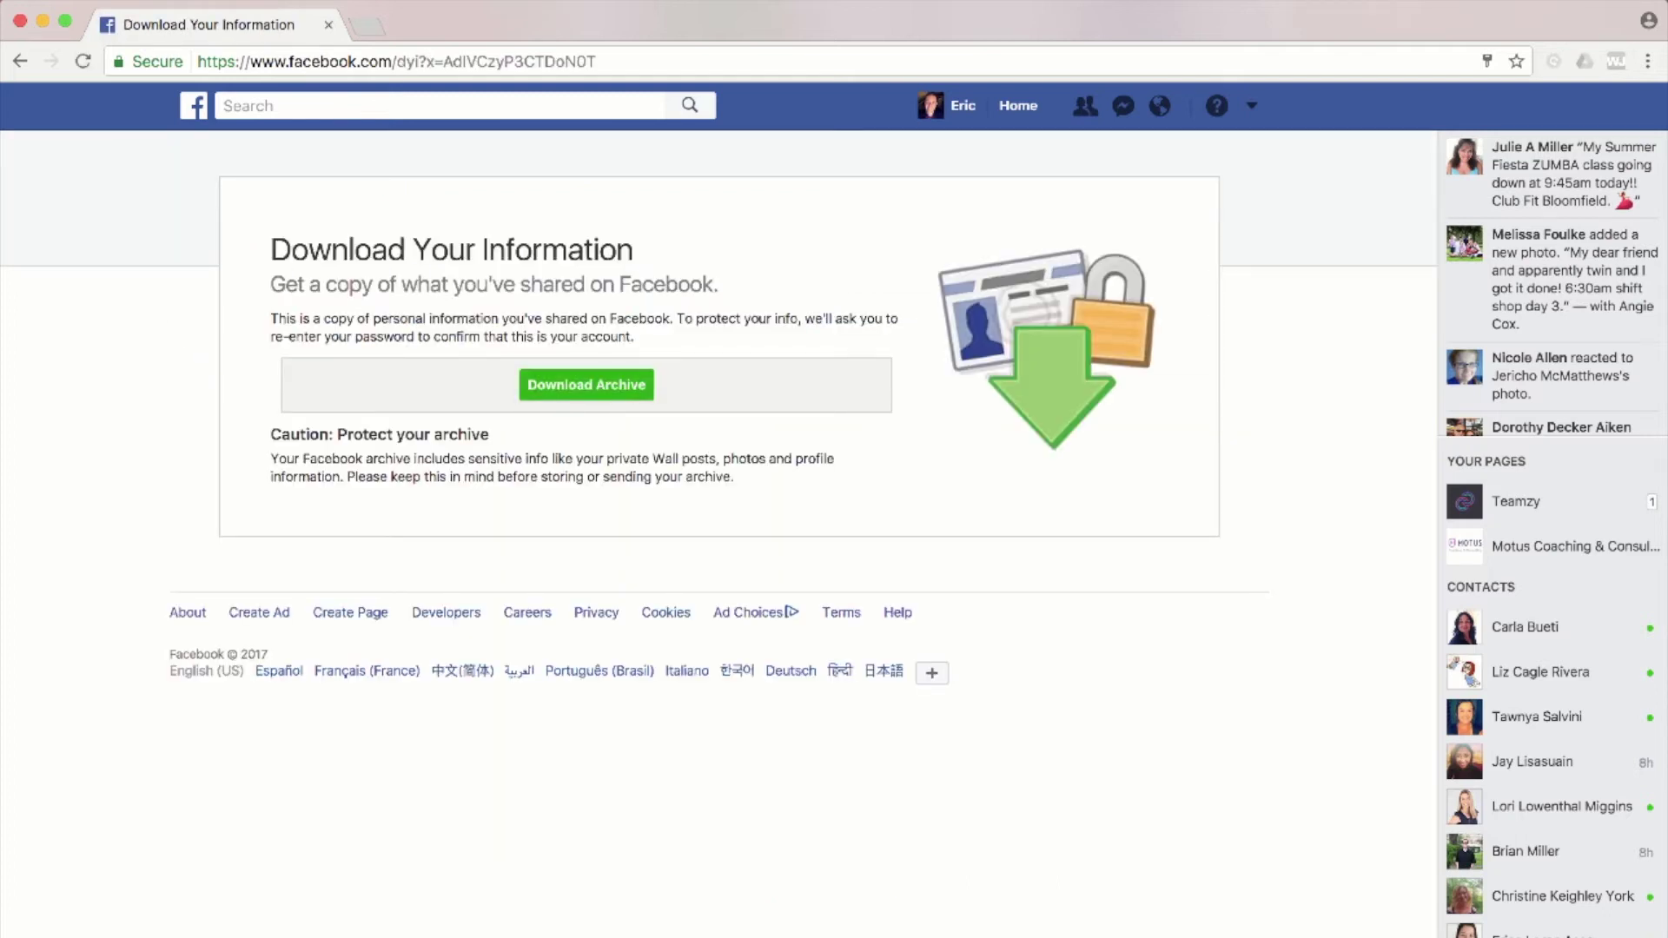
pyautogui.click(586, 384)
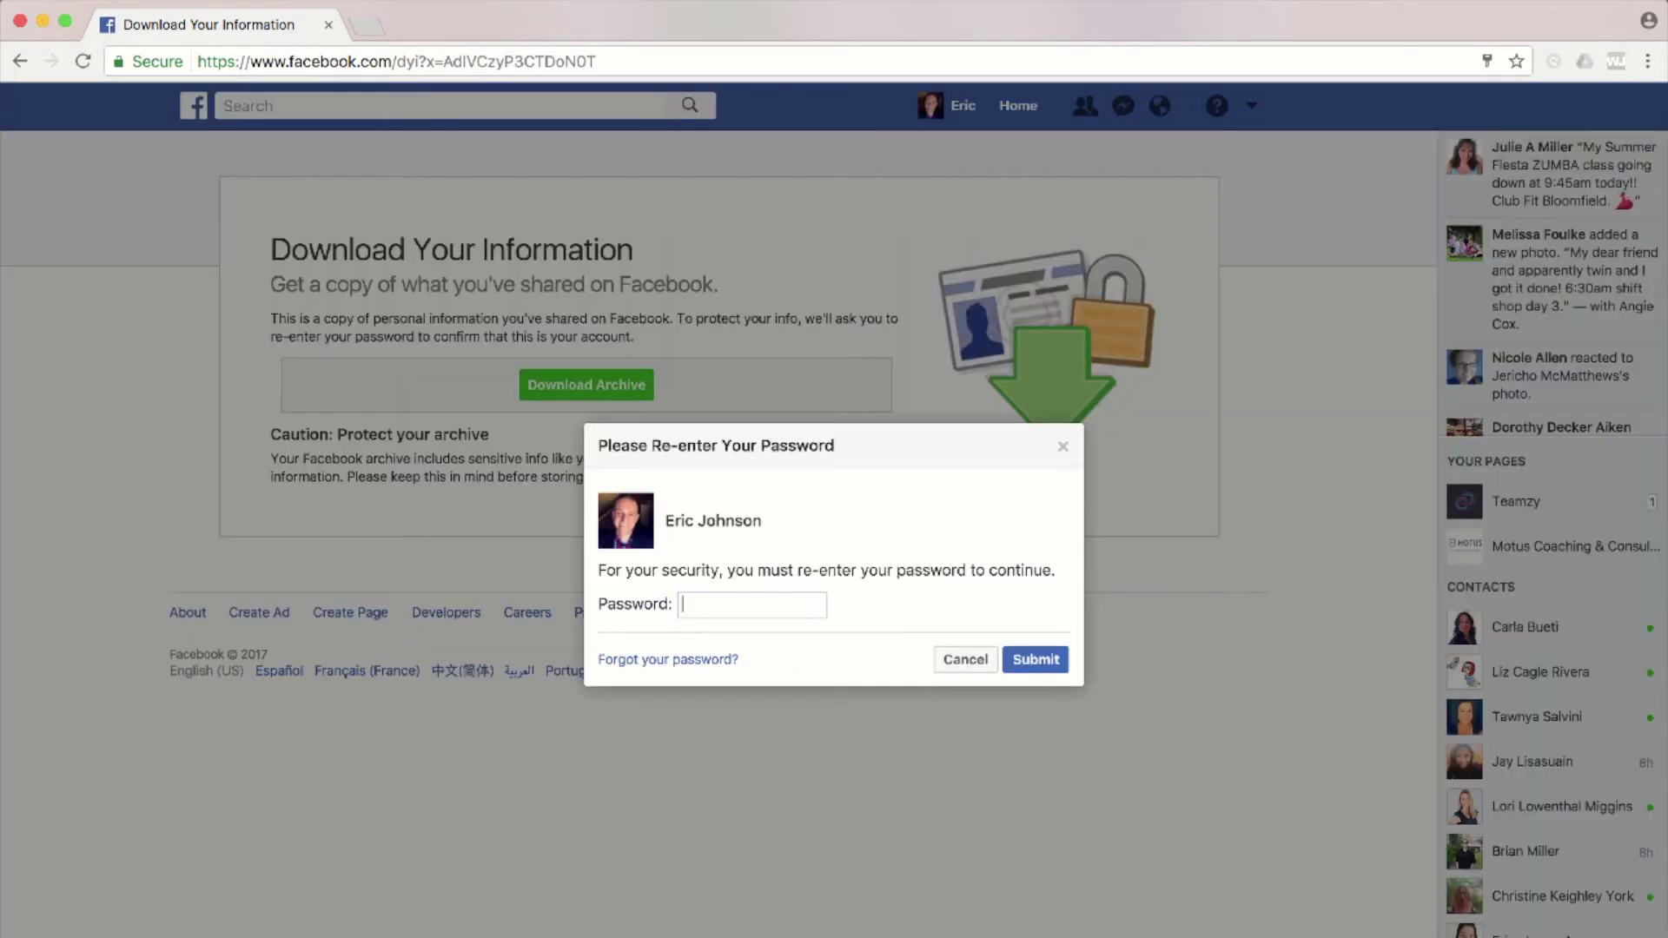
pyautogui.write('•••')
pyautogui.write('•••••')
pyautogui.write('•')
pyautogui.press('Return')
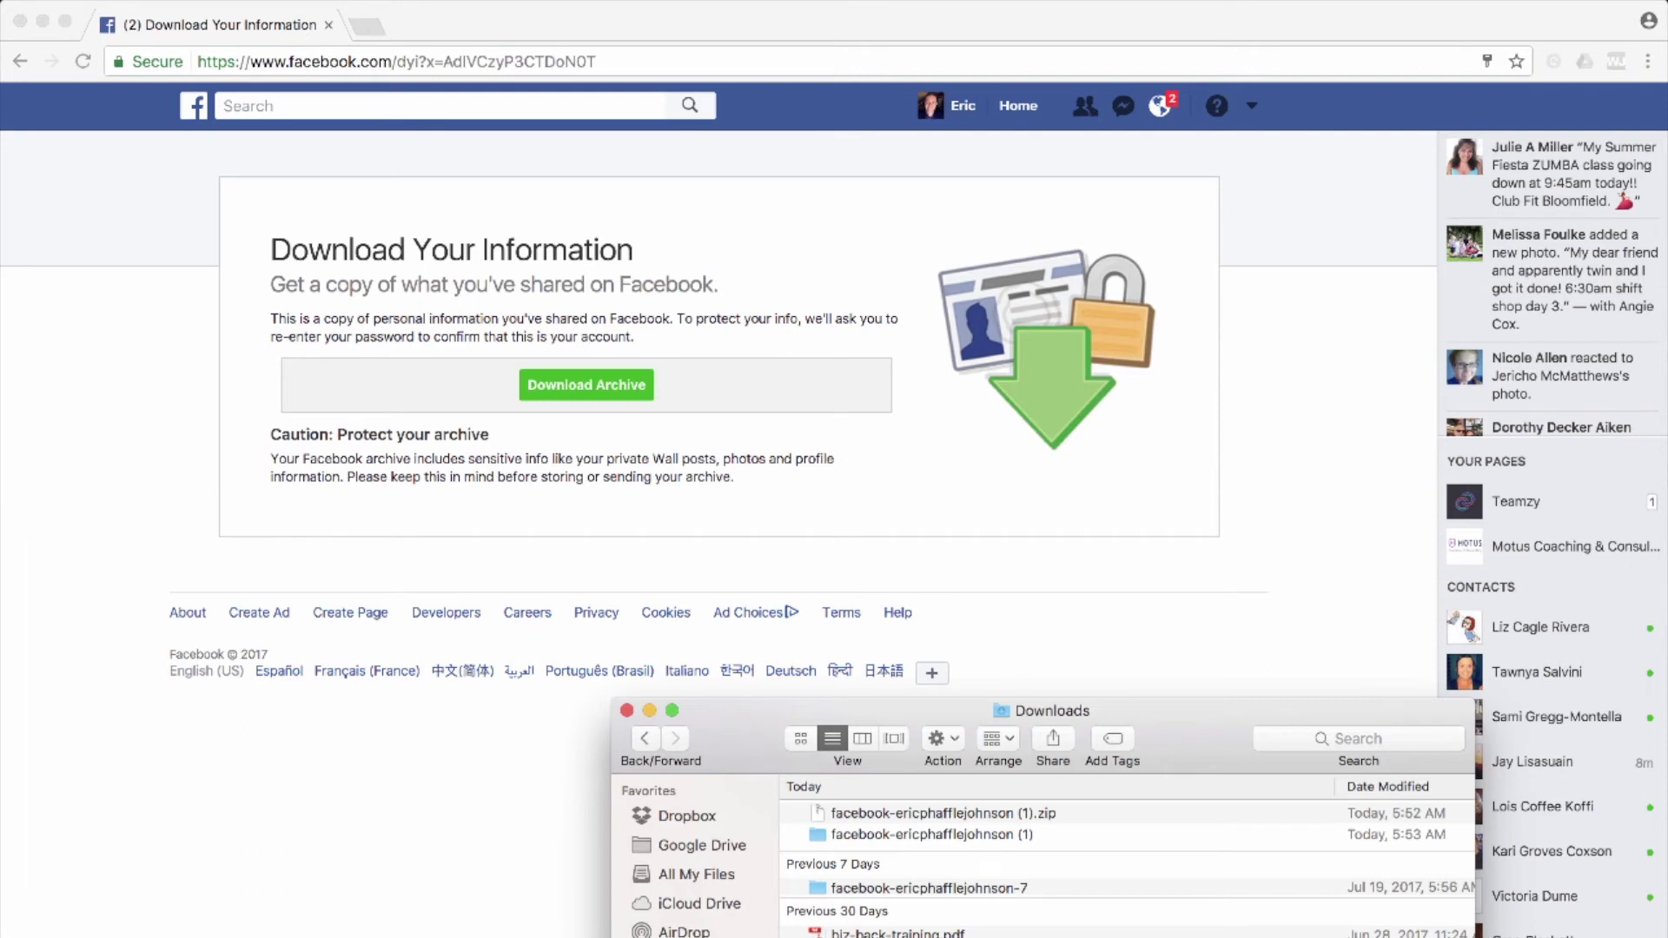
# Open the unzipped Facebook folder's html subfolder in Downloads and select friends.htm.
pyautogui.doubleClick(932, 834)
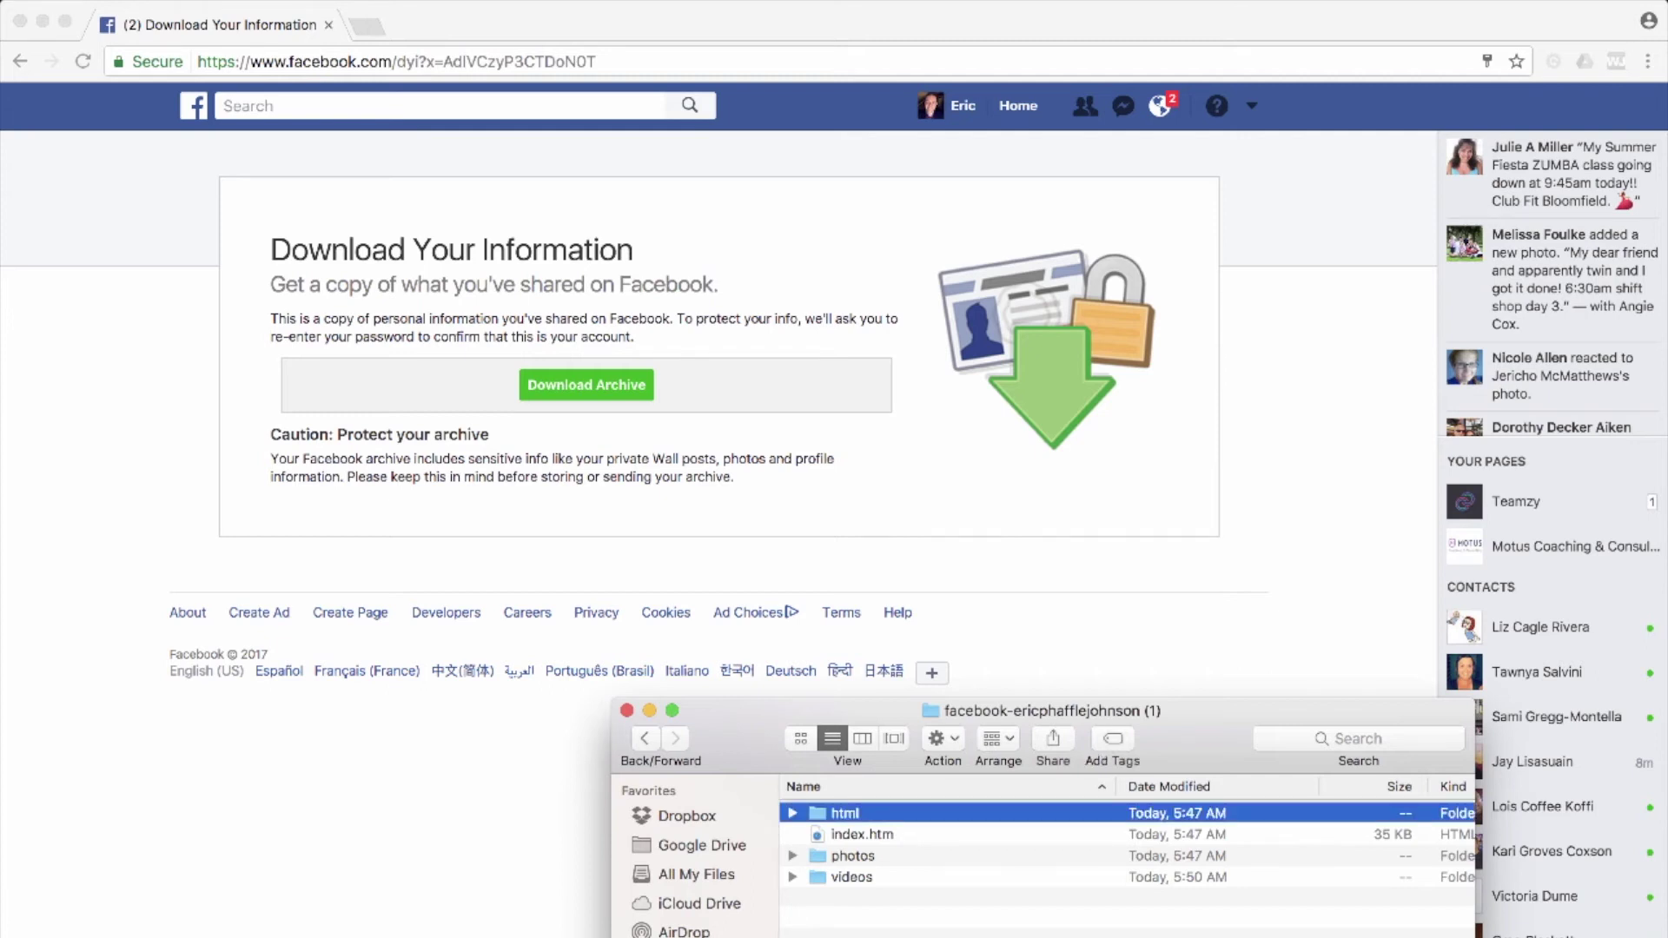
pyautogui.doubleClick(845, 813)
pyautogui.press('f')
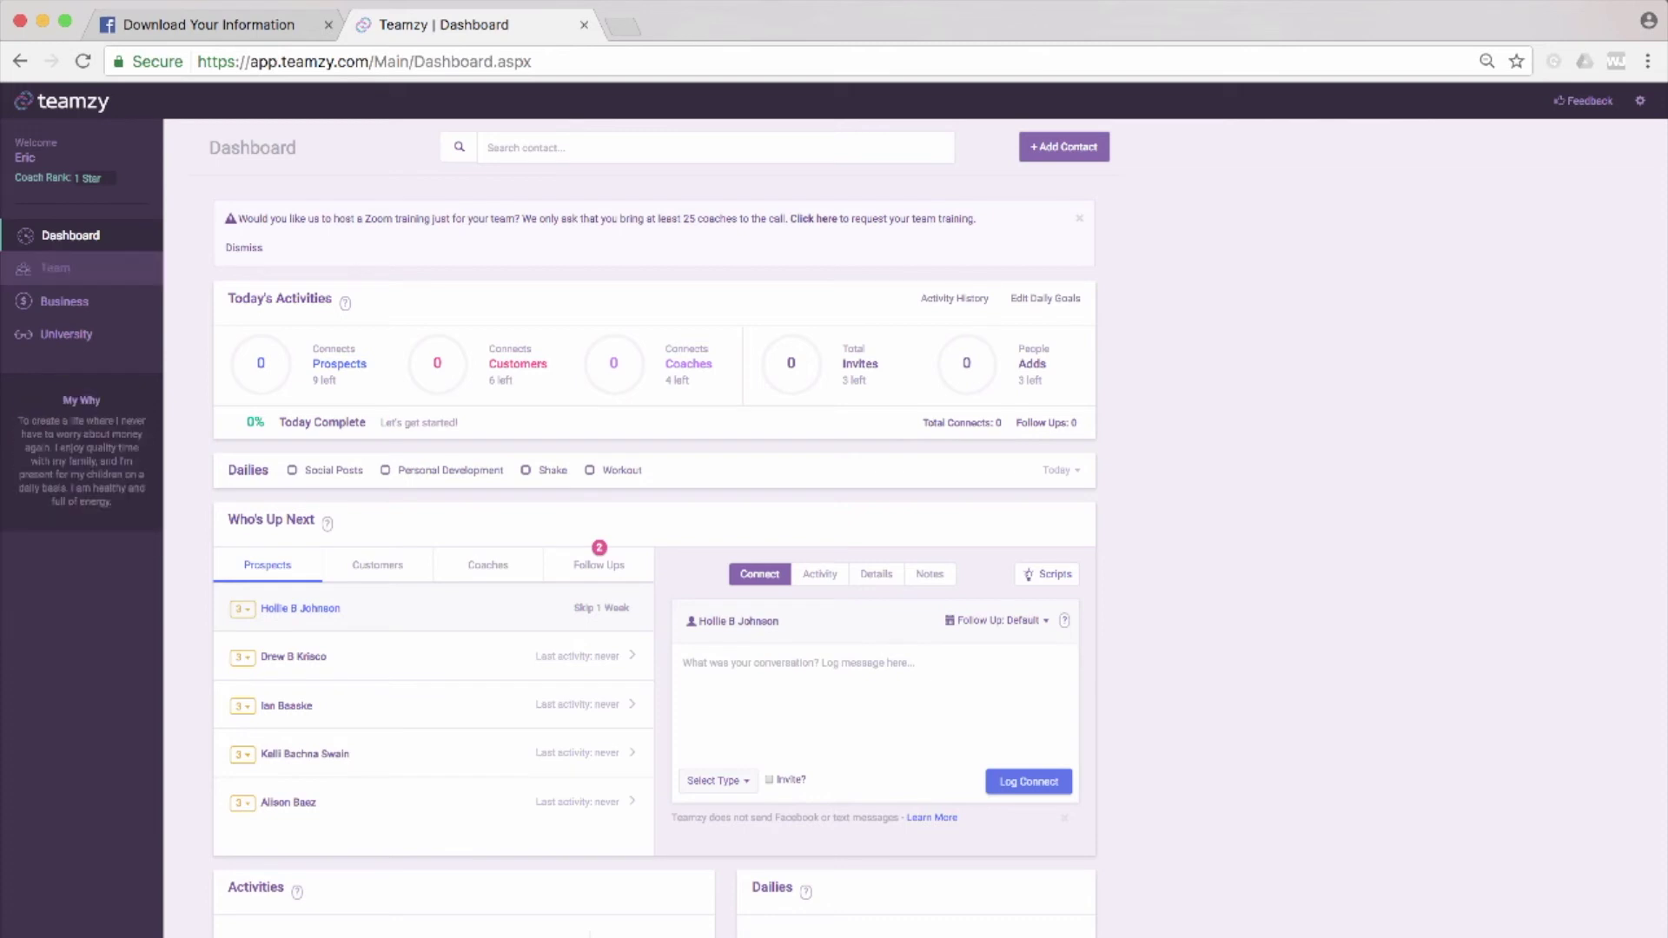
# Start an Import Contacts wizard from Team and upload friends.htm as the import file.
pyautogui.click(55, 268)
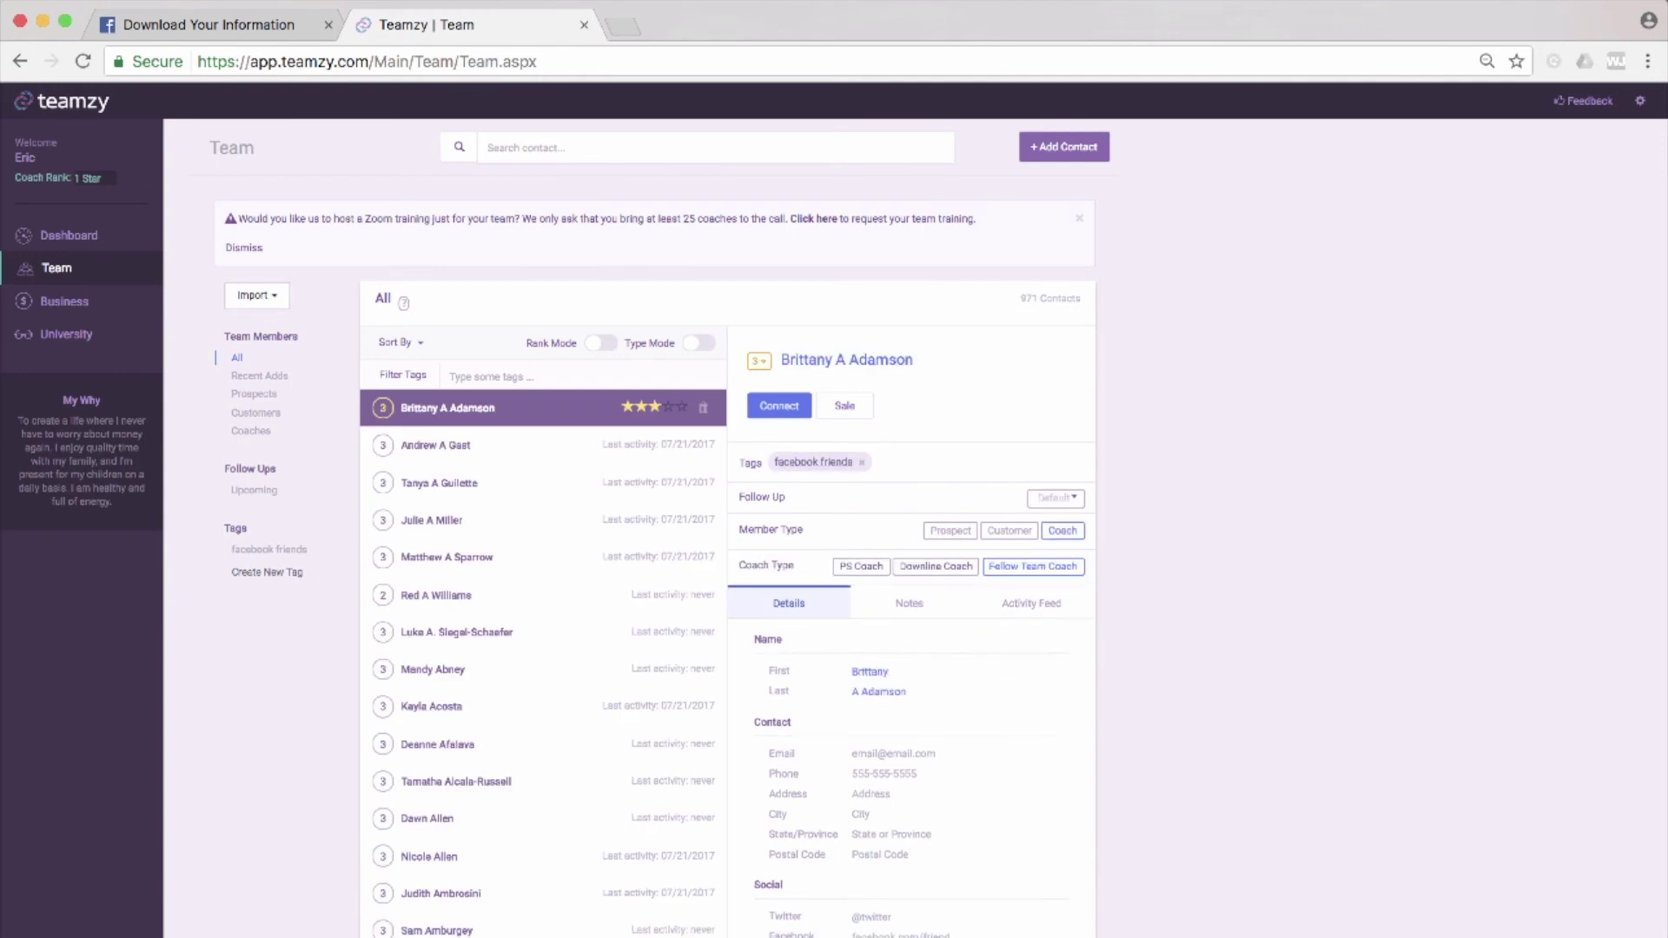
pyautogui.click(257, 295)
pyautogui.click(277, 338)
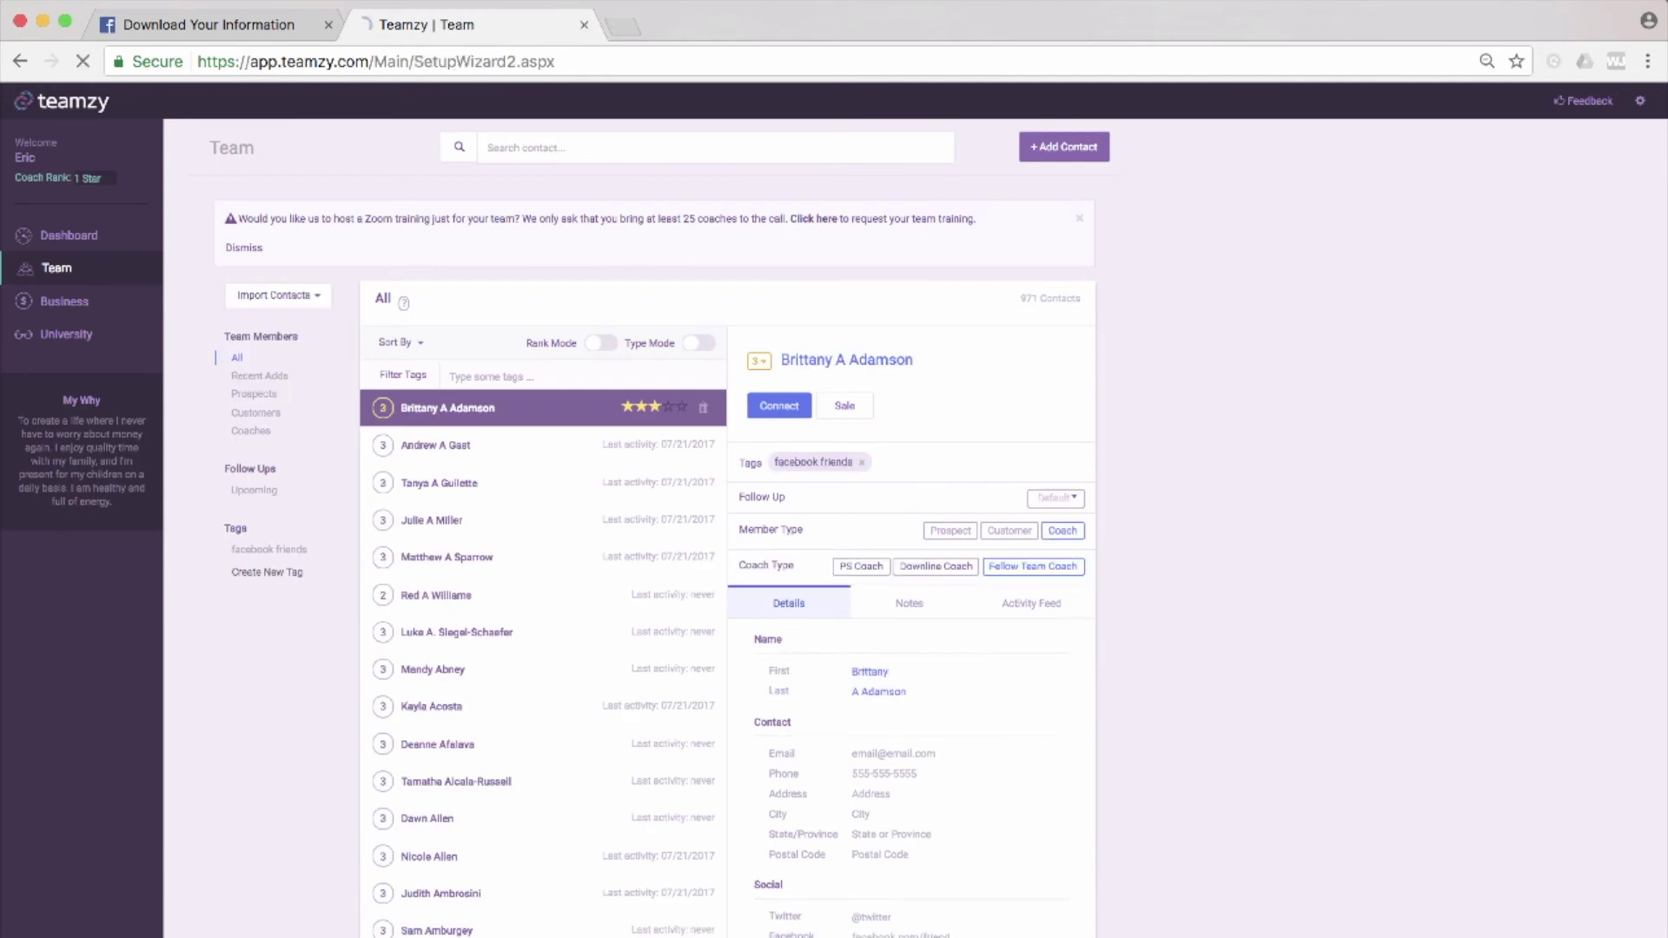
pyautogui.click(768, 399)
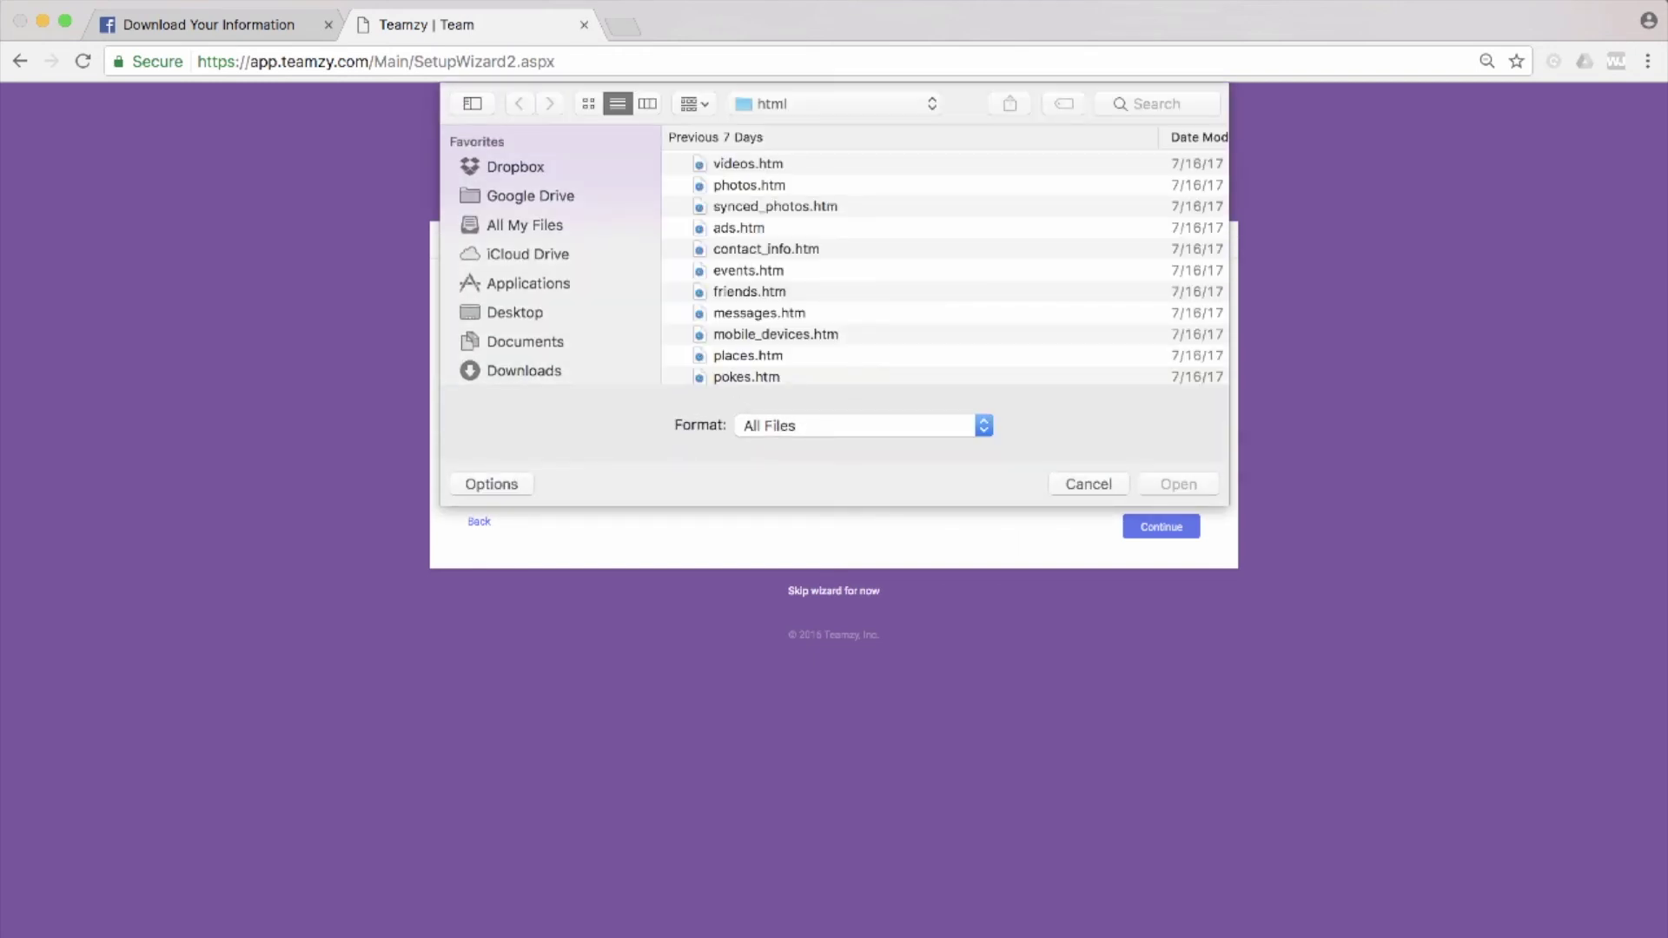
pyautogui.scroll(-2, 946, 270)
pyautogui.click(749, 268)
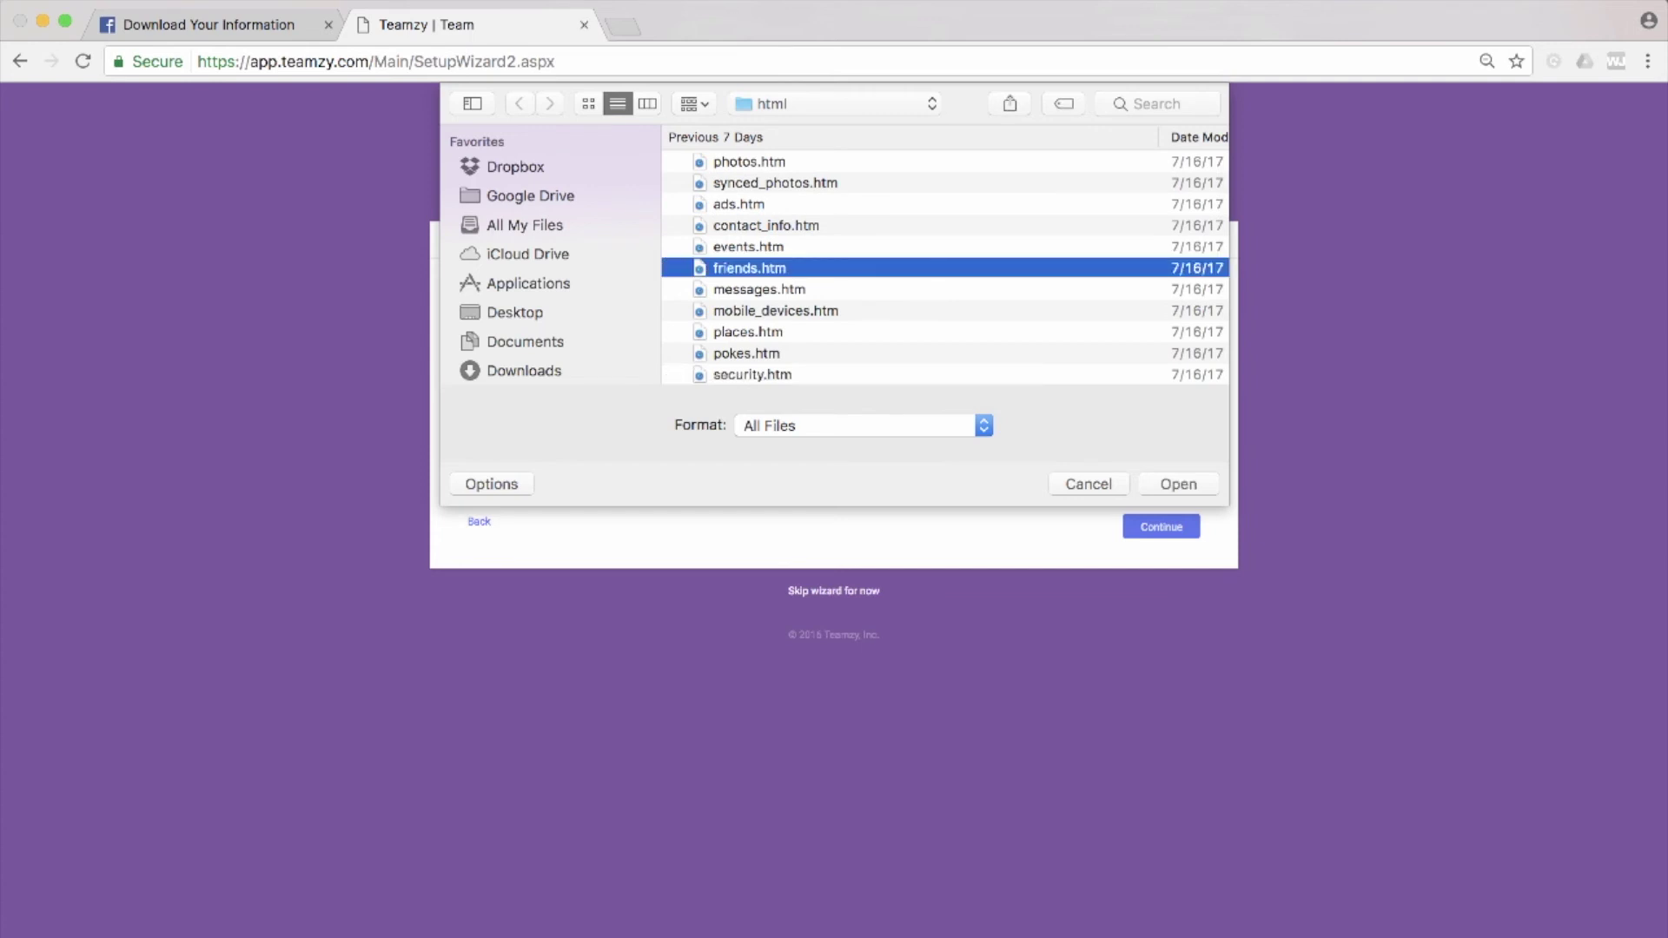
pyautogui.press('Return')
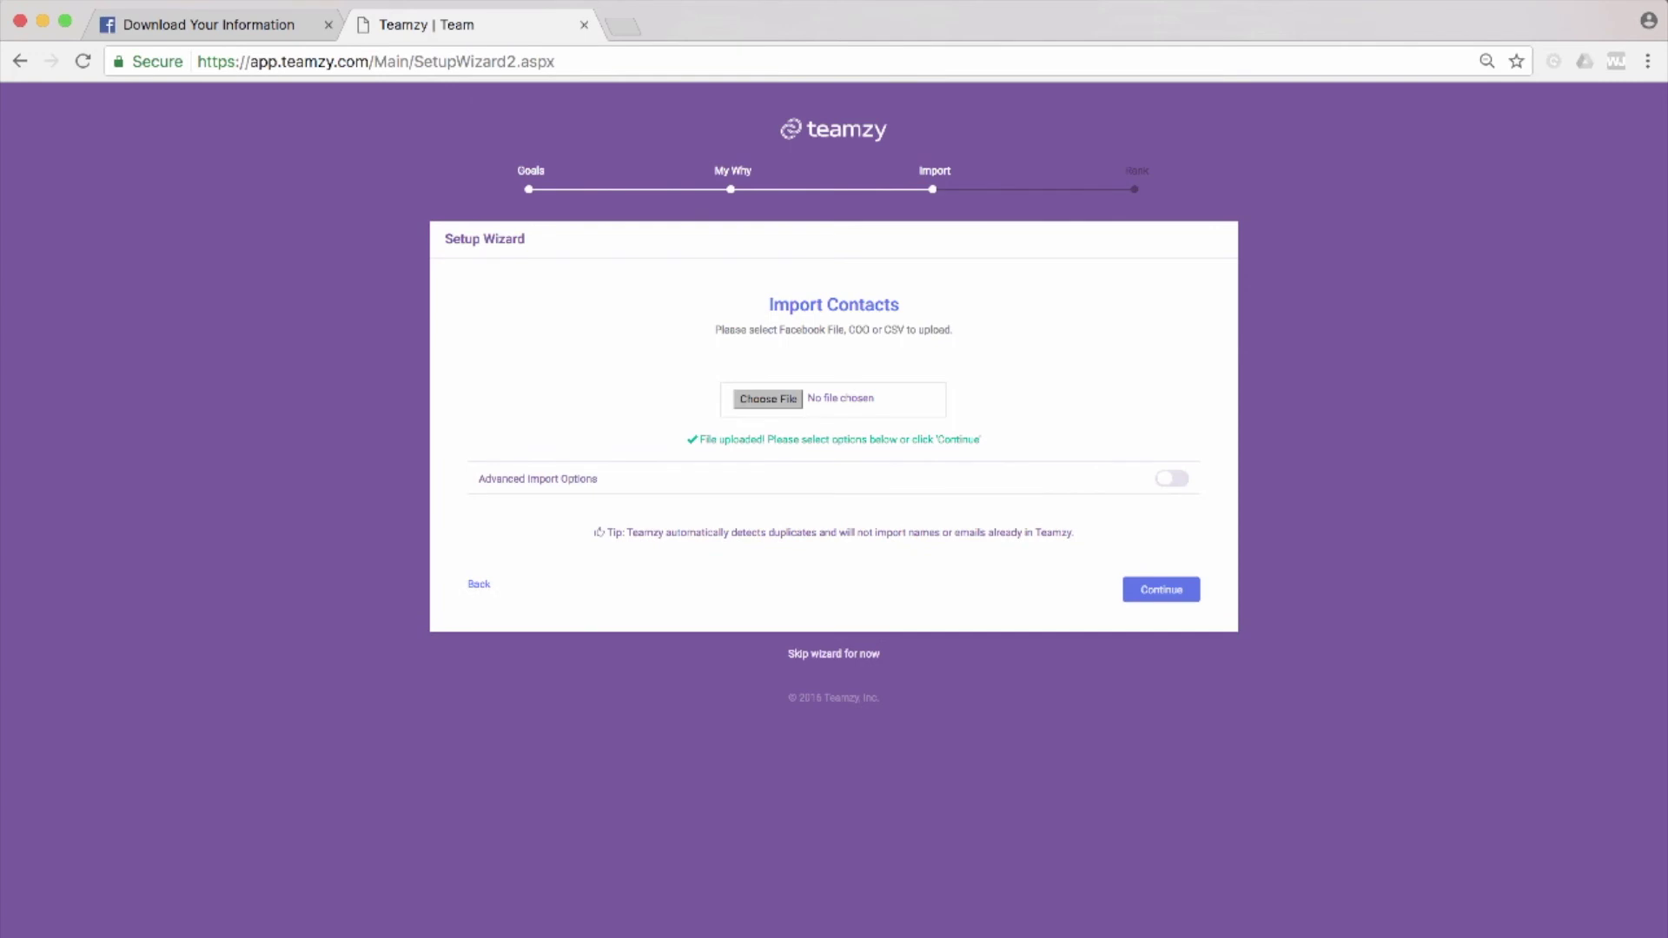
# Enable Advanced Import Options, tag the imported contacts 'facebook friends', and continue to column mapping.
pyautogui.click(1172, 479)
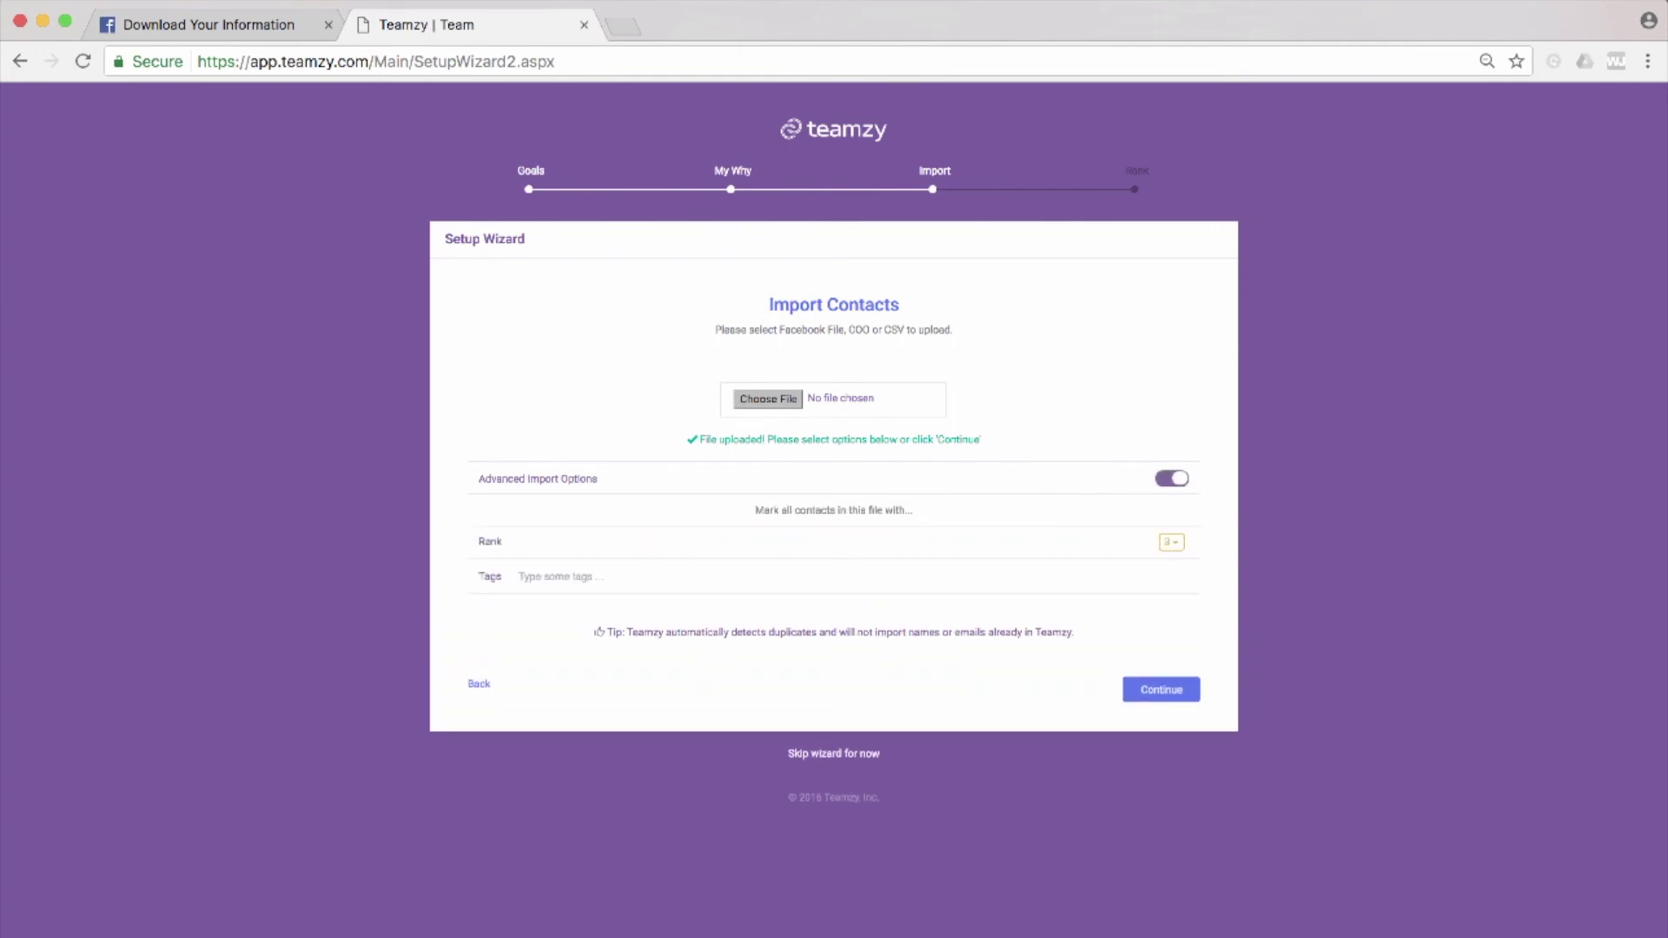
pyautogui.click(522, 577)
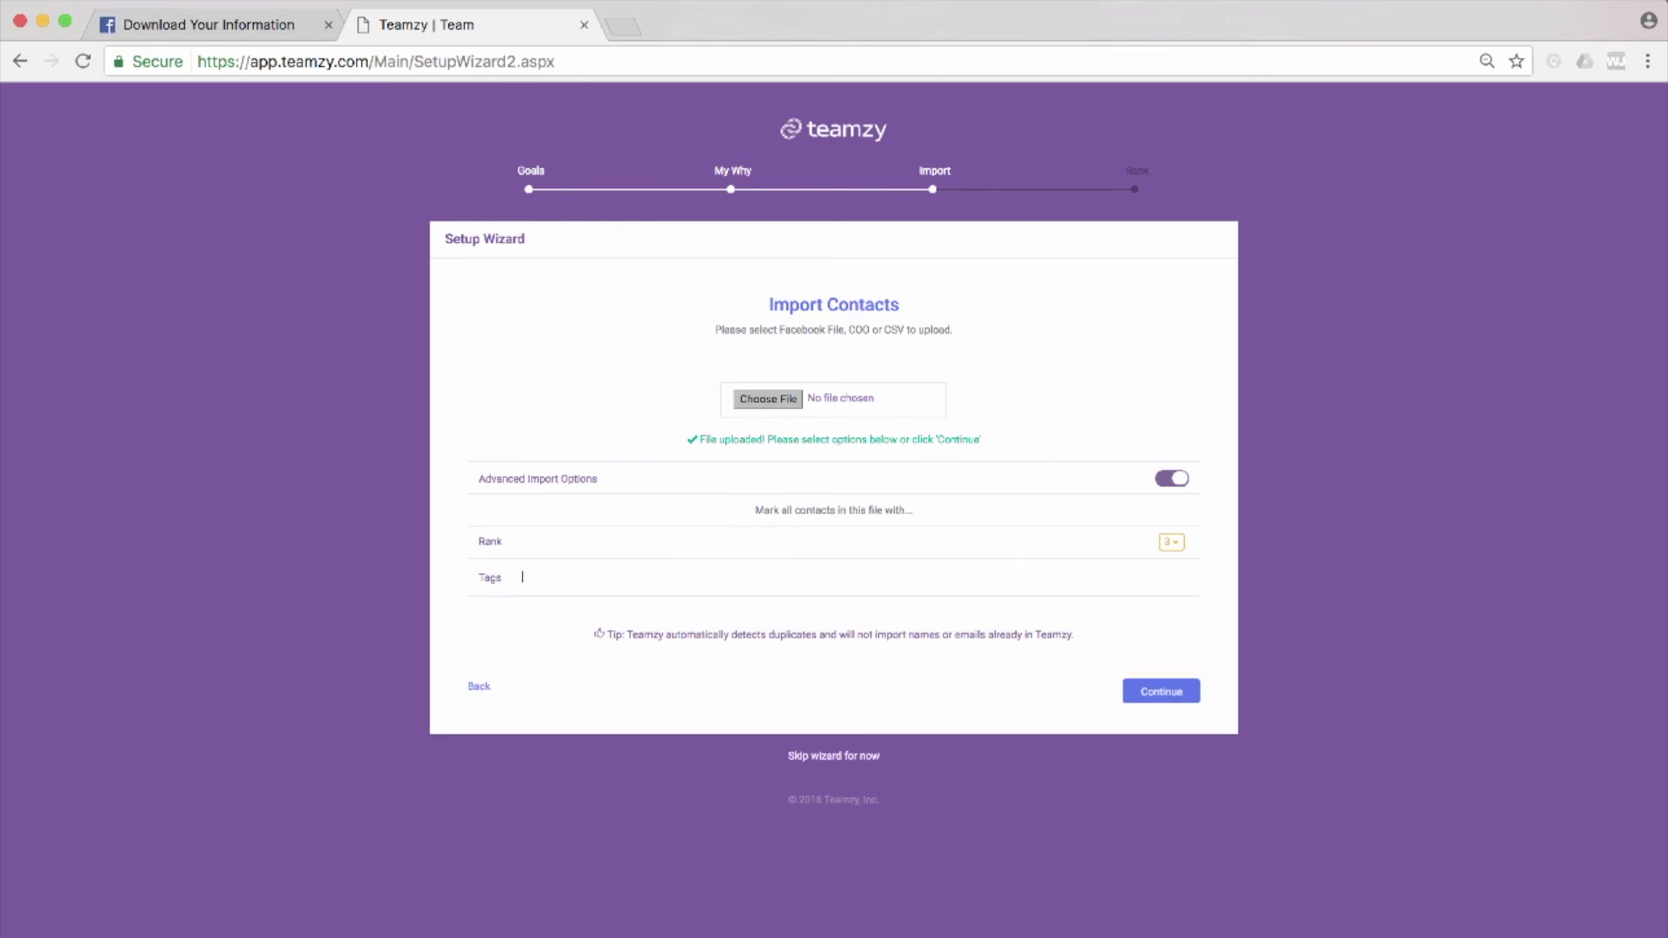
pyautogui.write('face')
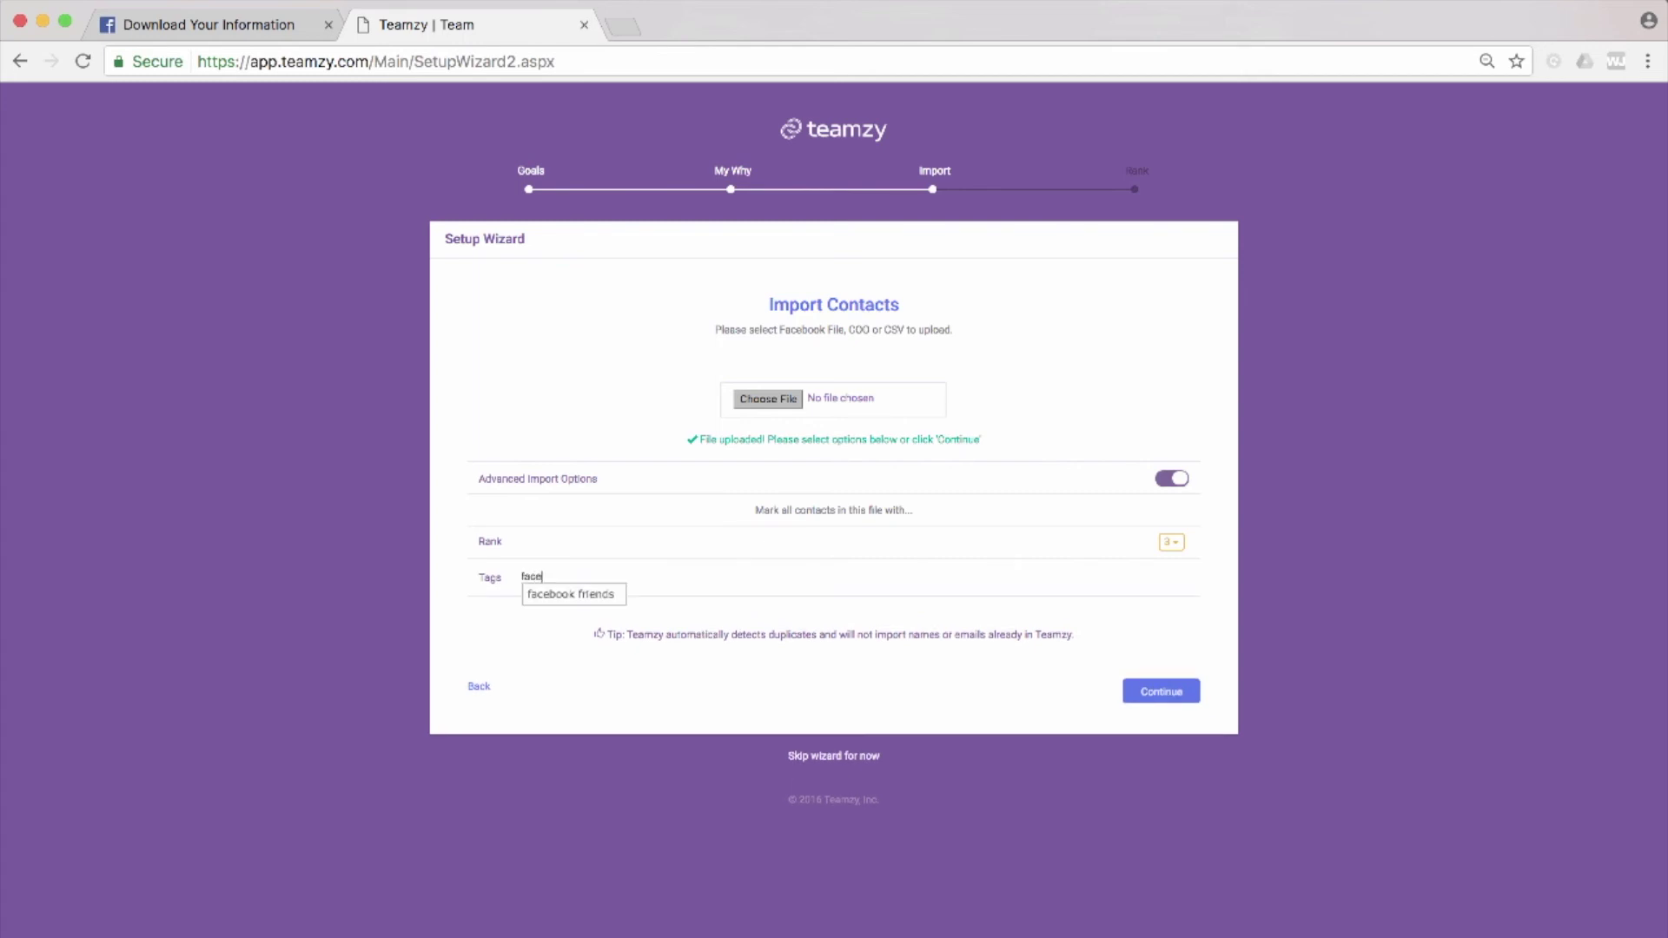
pyautogui.press('Down')
pyautogui.press('Return')
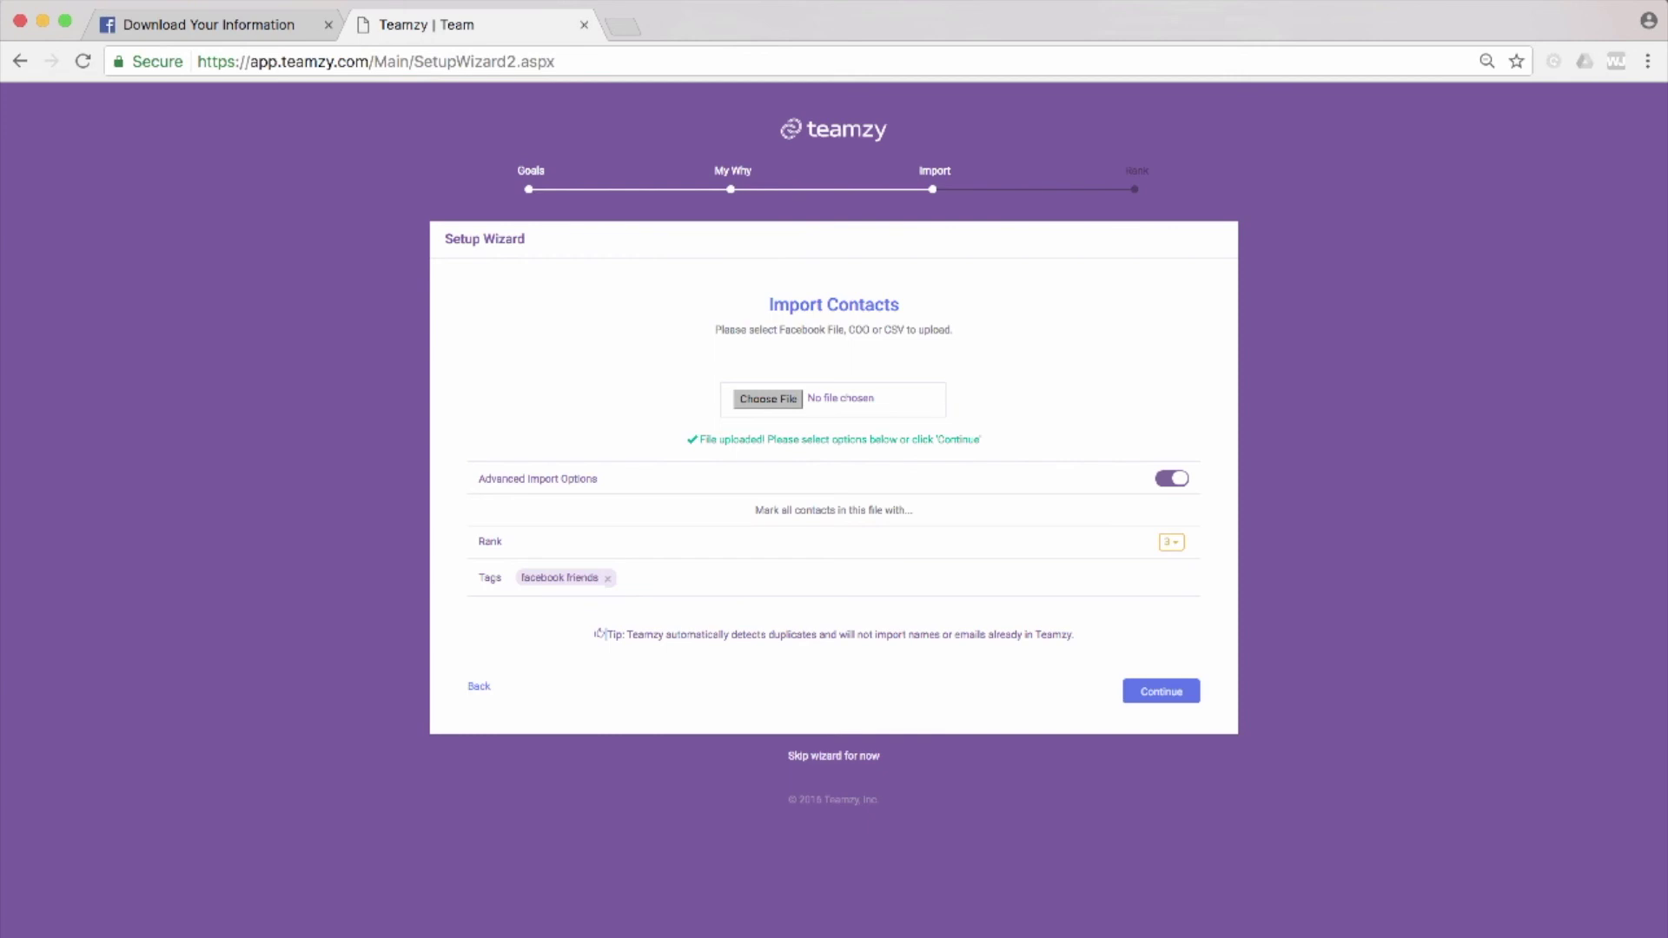
pyautogui.click(1162, 691)
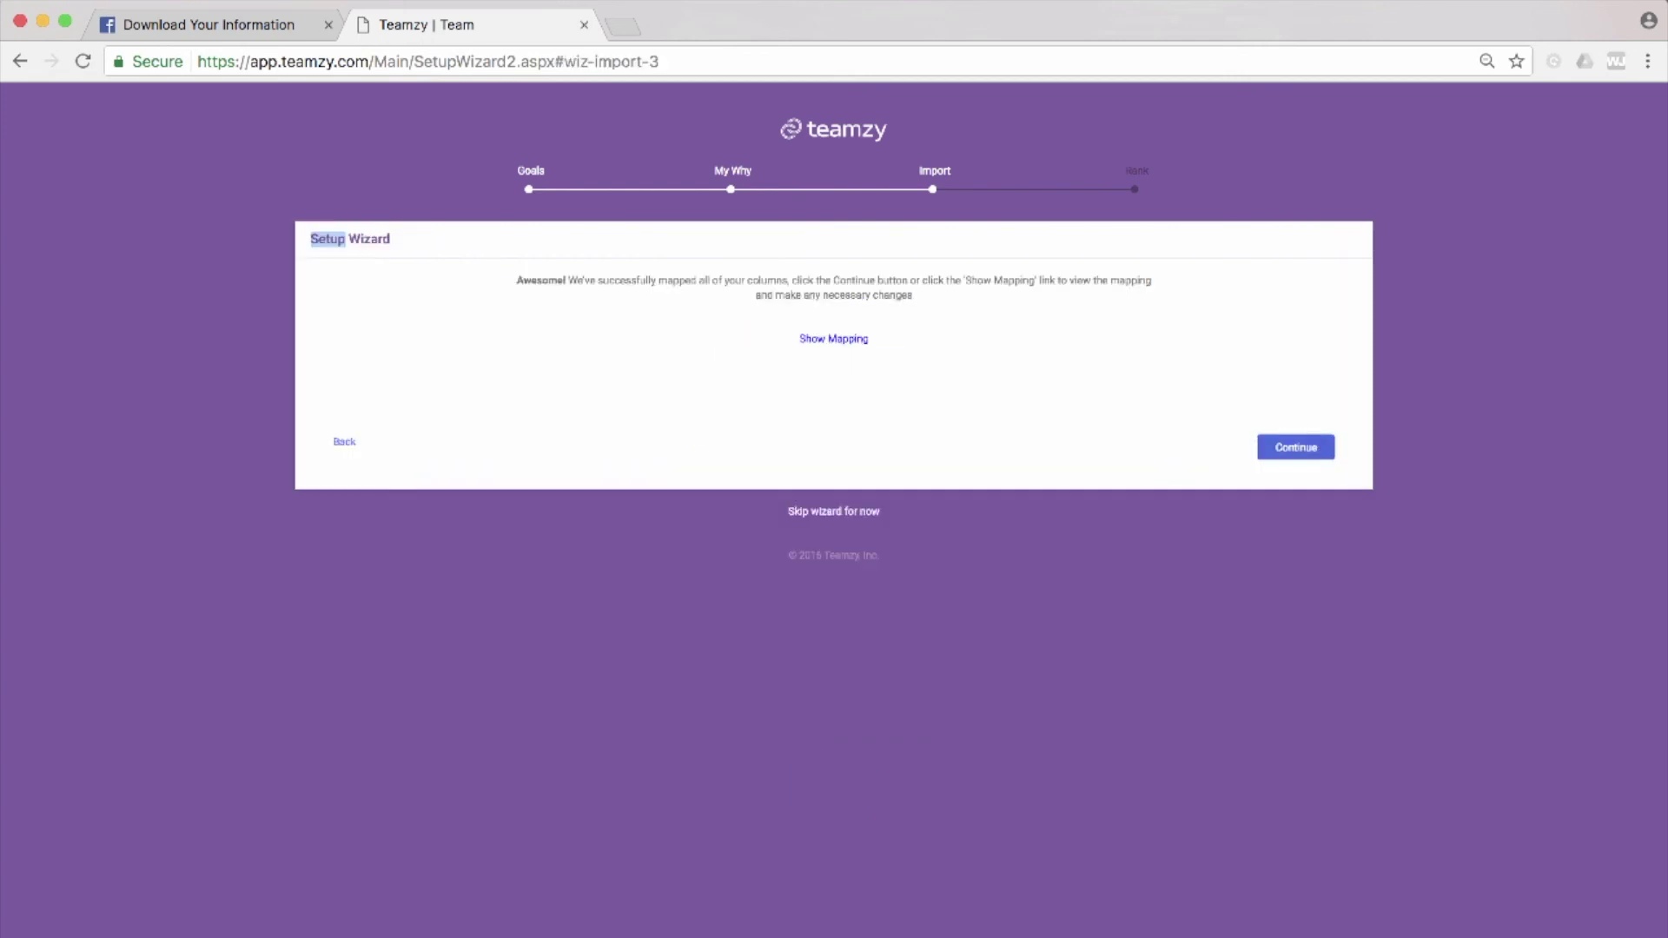